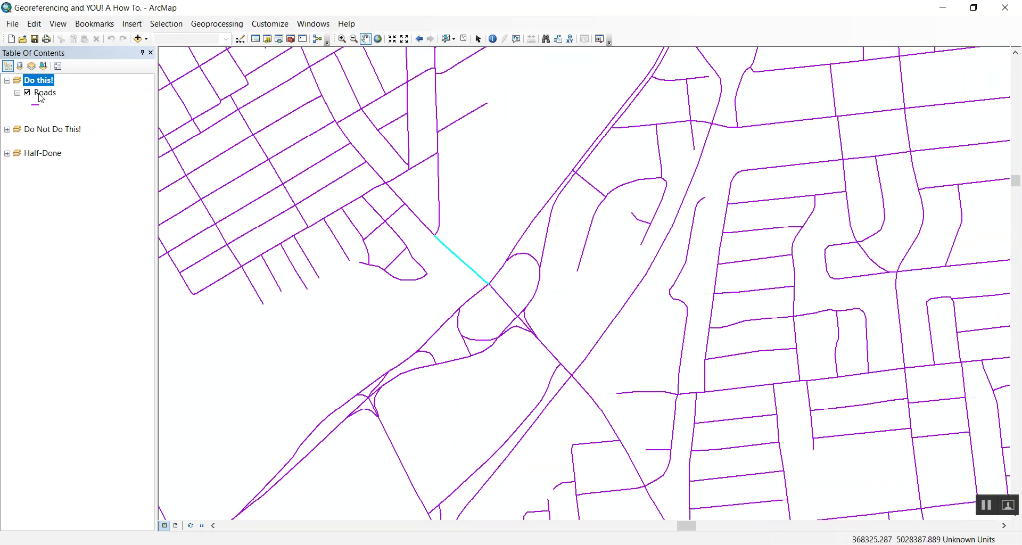
mouse_move(515, 196)
mouse_down()
mouse_move(513, 221)
mouse_move(532, 202)
mouse_up()
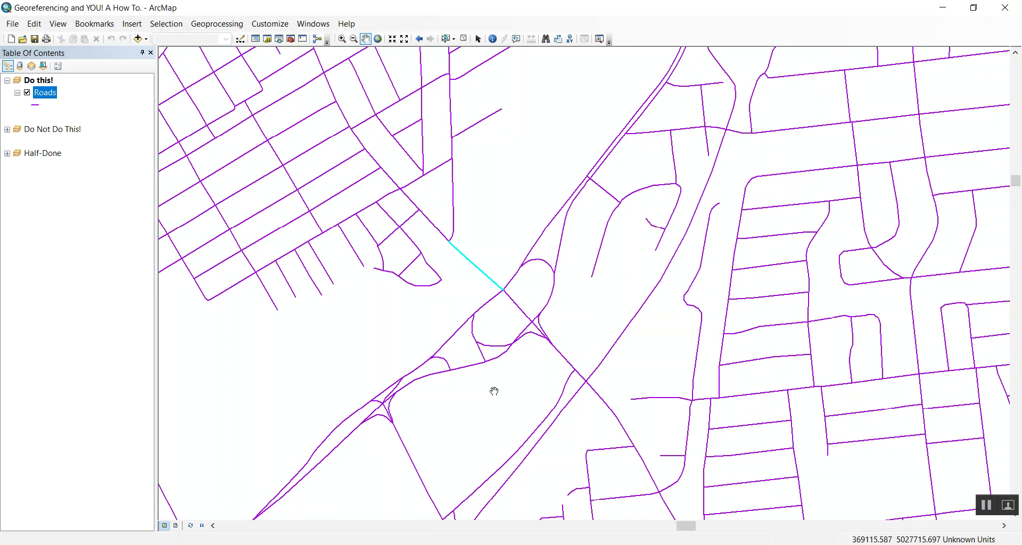
drag(569, 182, 548, 190)
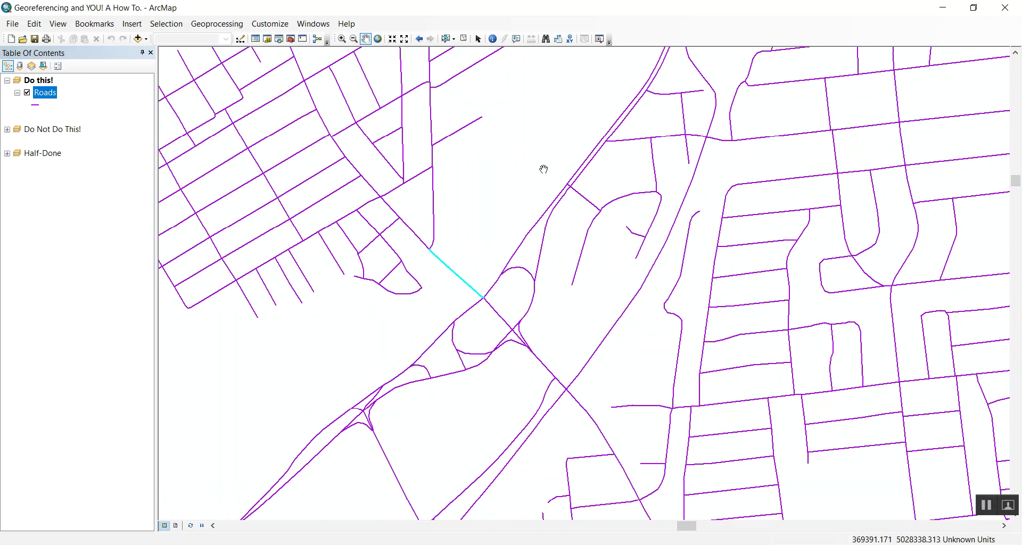
mouse_move(549, 155)
mouse_down()
mouse_move(552, 134)
mouse_move(554, 153)
mouse_up()
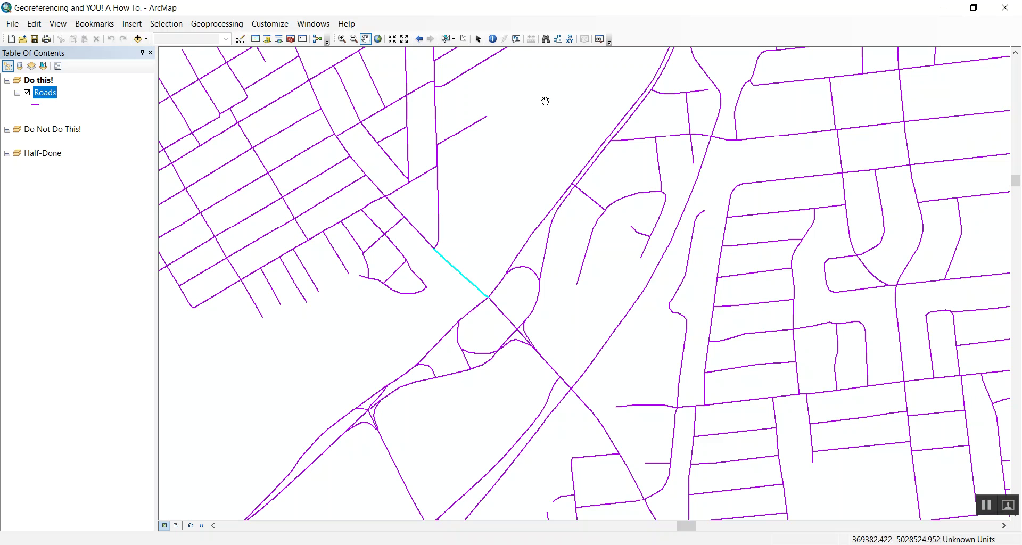
drag(494, 138, 510, 115)
drag(659, 93, 637, 119)
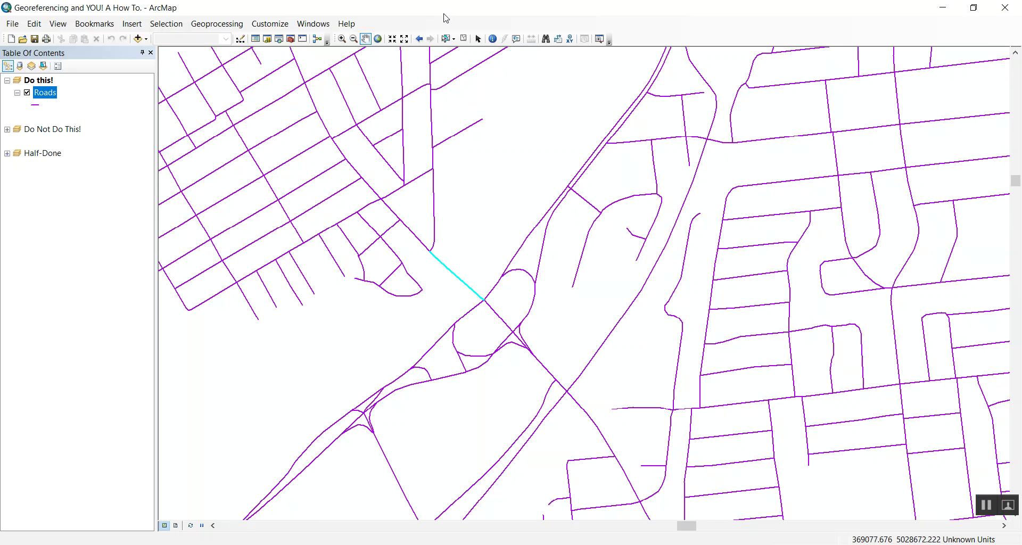
Add EastOldOttawaSouth_circa1933.jpg from the JpegHome folder to the Do this! data frame and acknowledge the spatial reference warning
key(alt+Tab)
click(787, 173)
drag(708, 152, 46, 108)
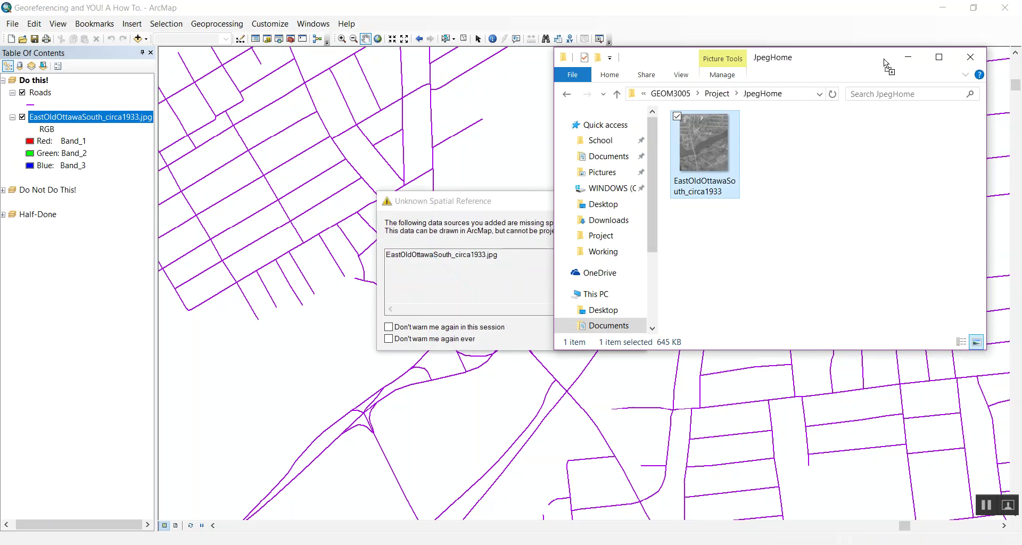
click(425, 237)
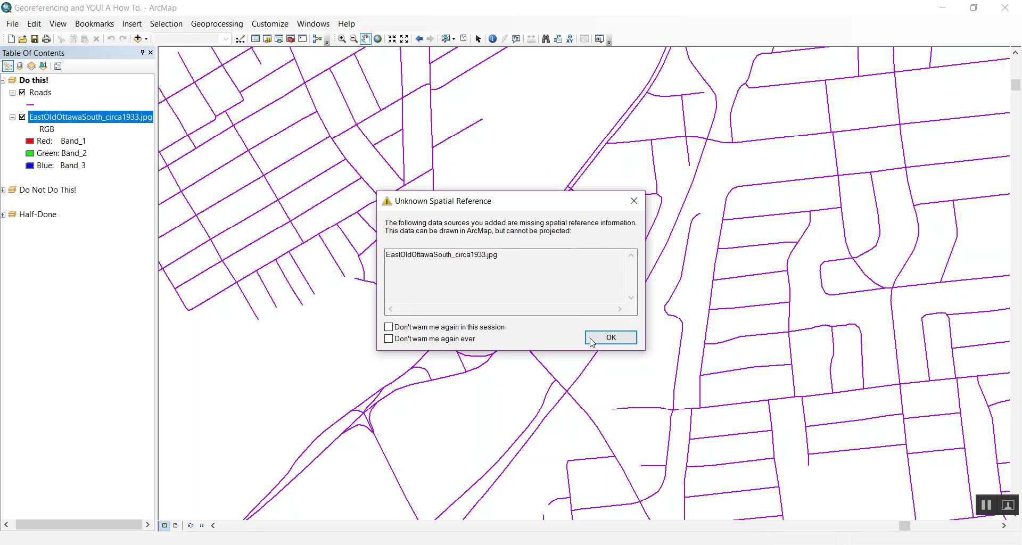
click(610, 338)
Show the Georeferencing toolbar and dock it beneath the existing toolbars
drag(336, 357, 353, 218)
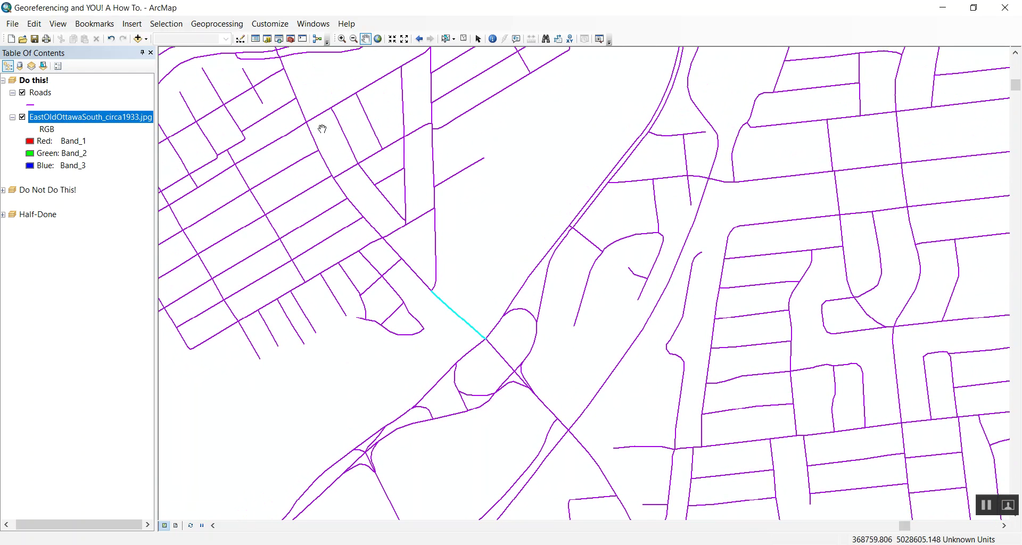
drag(328, 143, 335, 105)
click(287, 29)
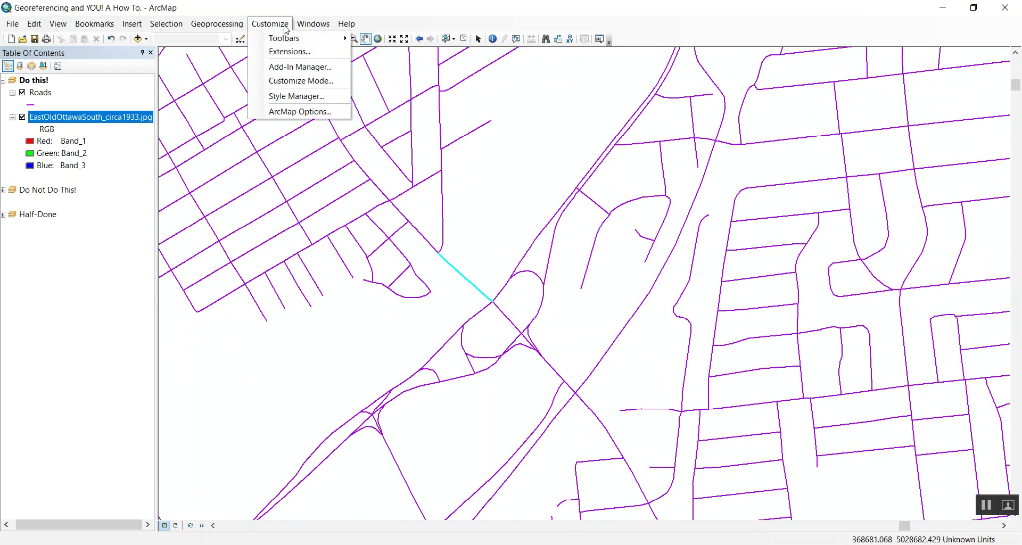
mouse_move(276, 42)
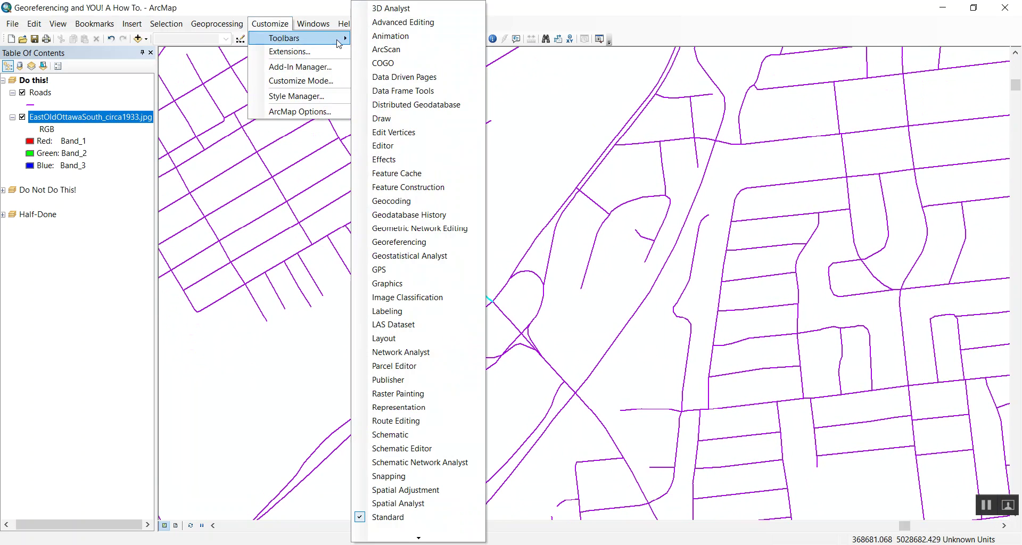
click(432, 248)
drag(614, 40, 357, 54)
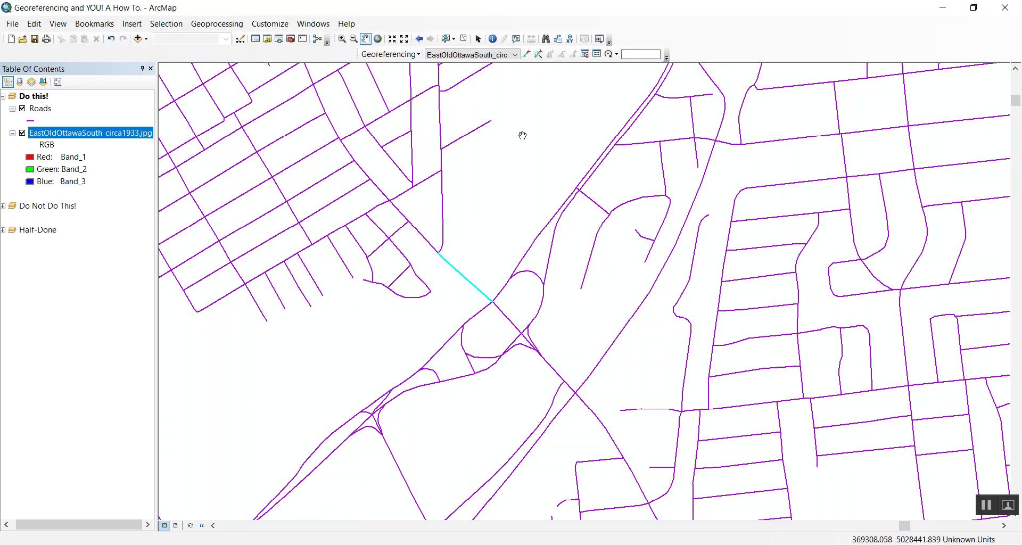
Zoom to the EastOldOttawaSouth_circa1933.jpg layer and examine the aerial photo's extent
drag(516, 139, 511, 120)
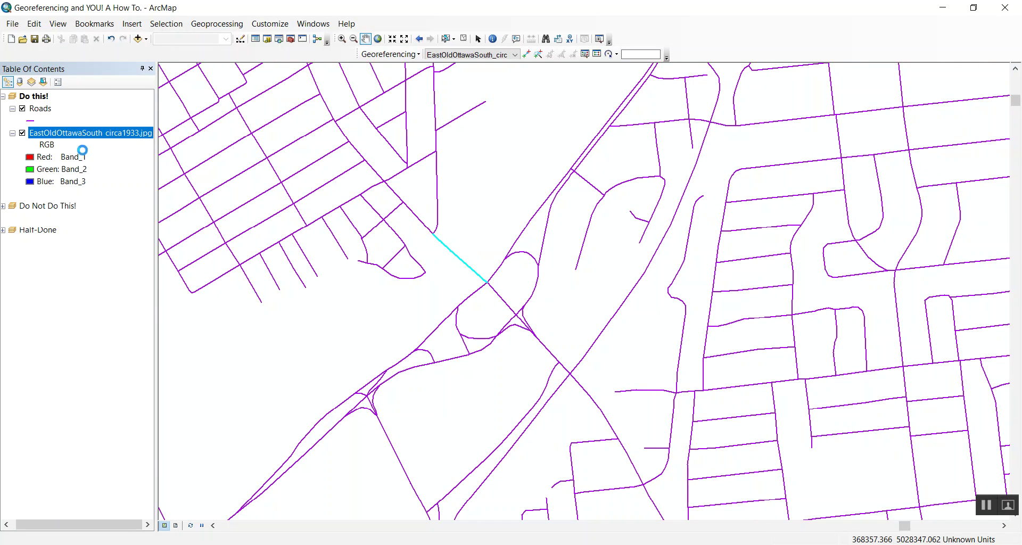
right_click(75, 134)
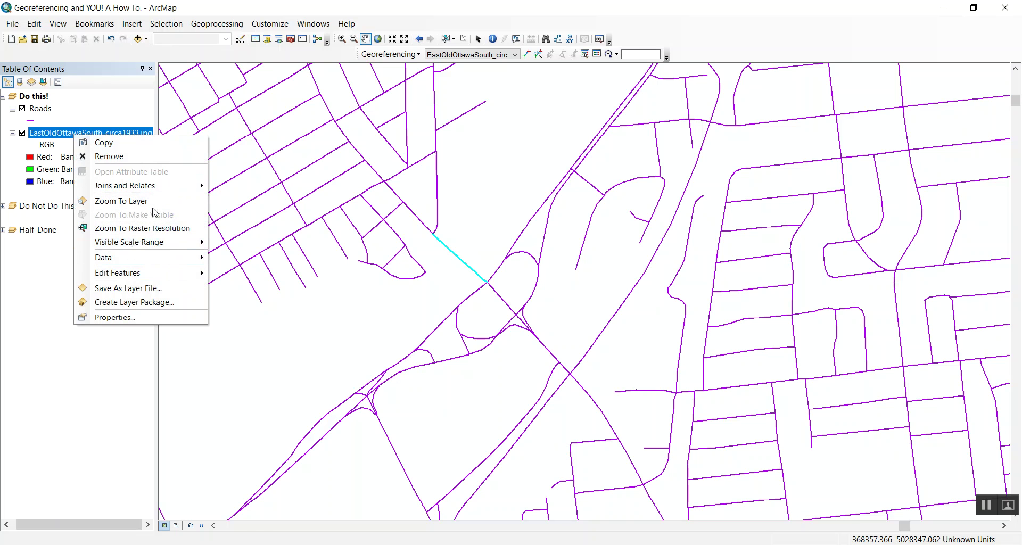
click(128, 202)
scroll(717, 420, up, 2)
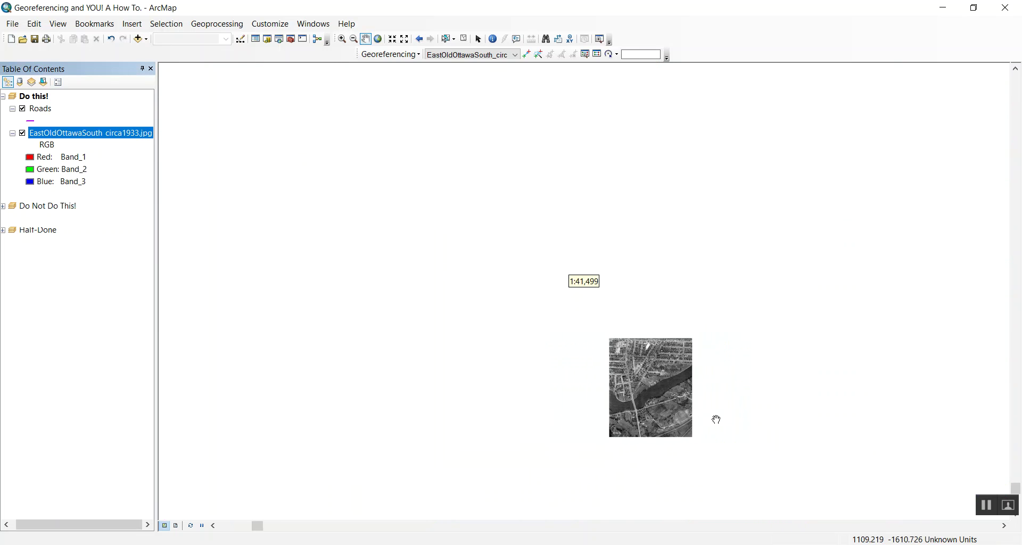
drag(810, 389, 747, 288)
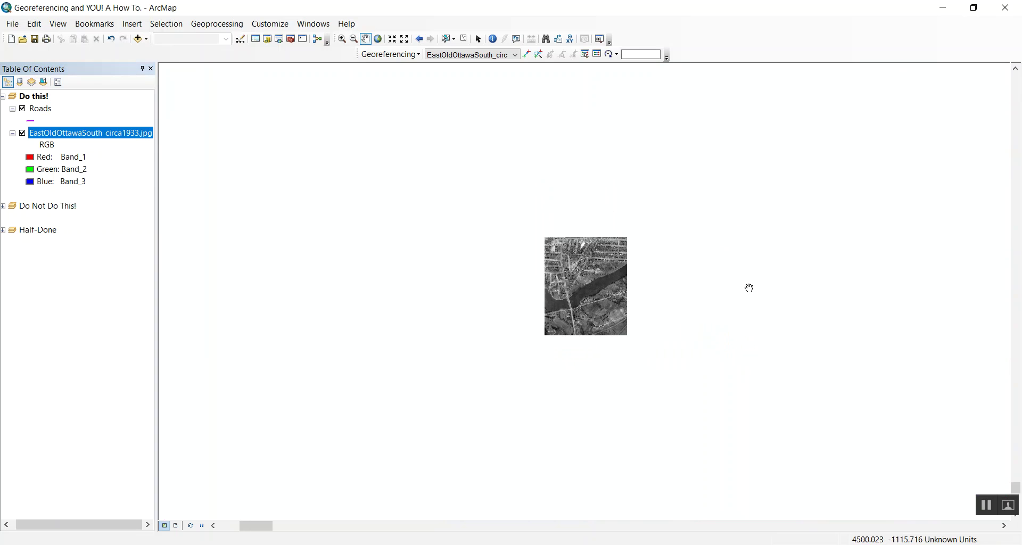
scroll(747, 288, down, 2)
drag(579, 206, 707, 198)
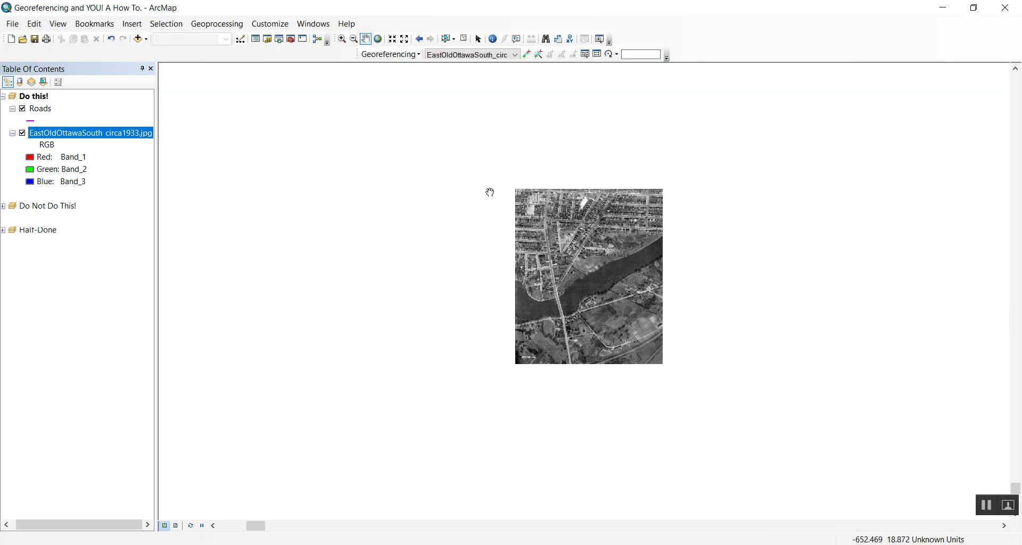
drag(490, 191, 350, 182)
Zoom to the selected feature in the Roads layer and fit the aerial photo to the surrounding display
right_click(47, 109)
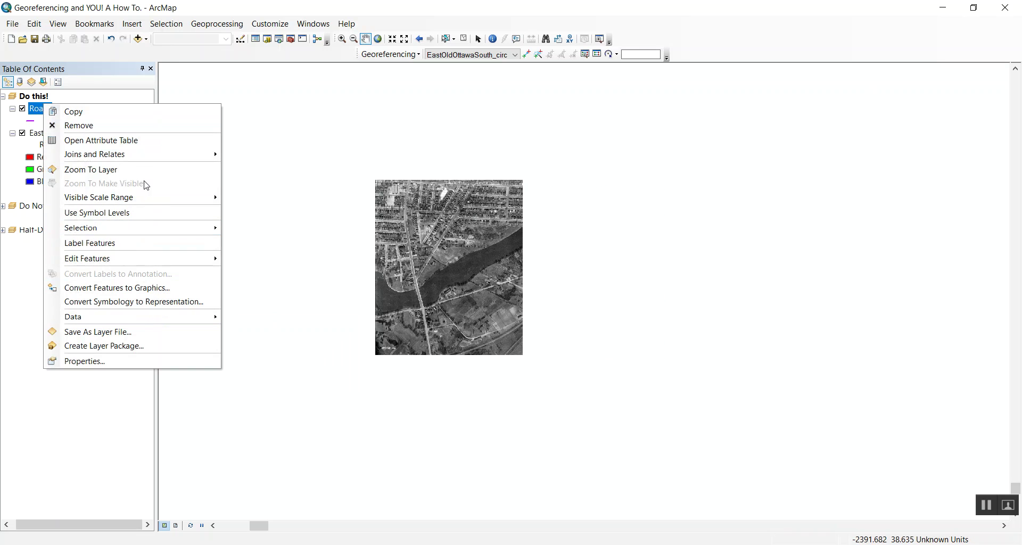
mouse_move(163, 158)
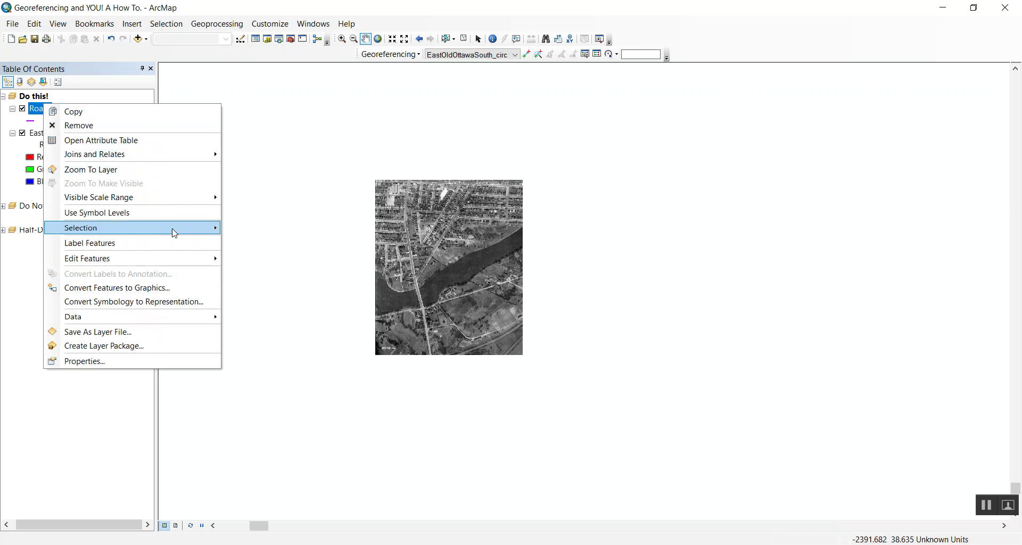
mouse_move(173, 230)
click(284, 229)
drag(579, 210, 467, 290)
scroll(468, 289, up, 4)
drag(506, 167, 523, 214)
click(406, 55)
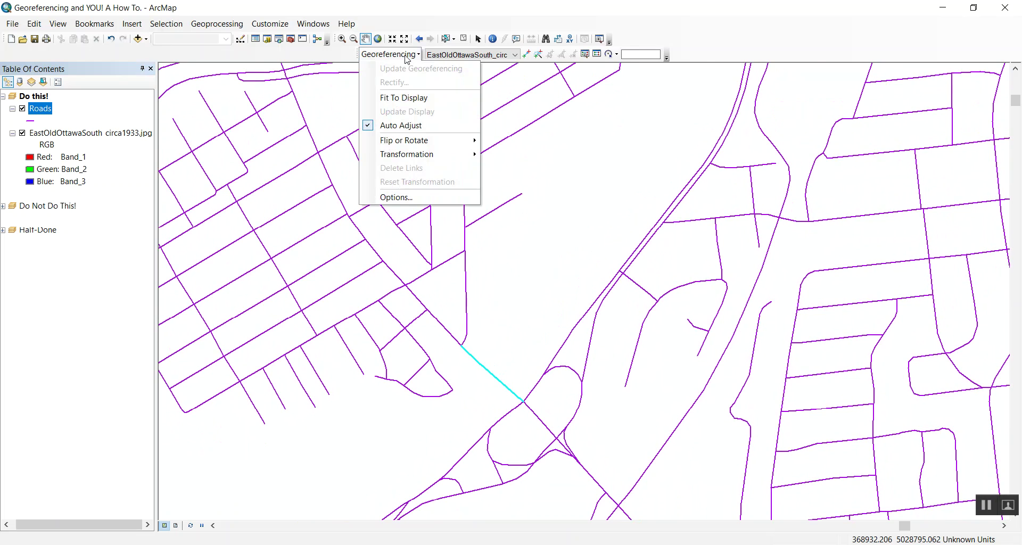
click(410, 97)
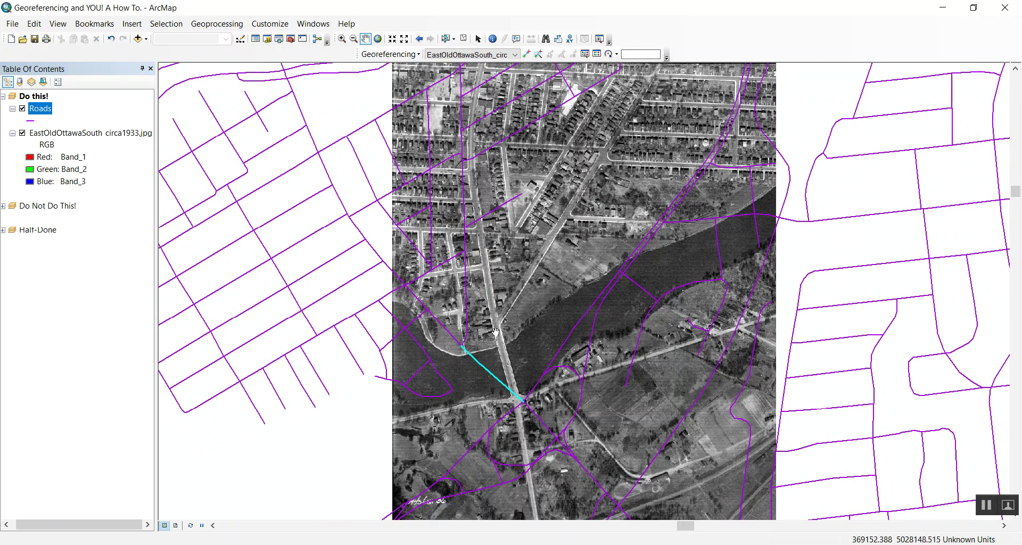
drag(495, 332, 508, 326)
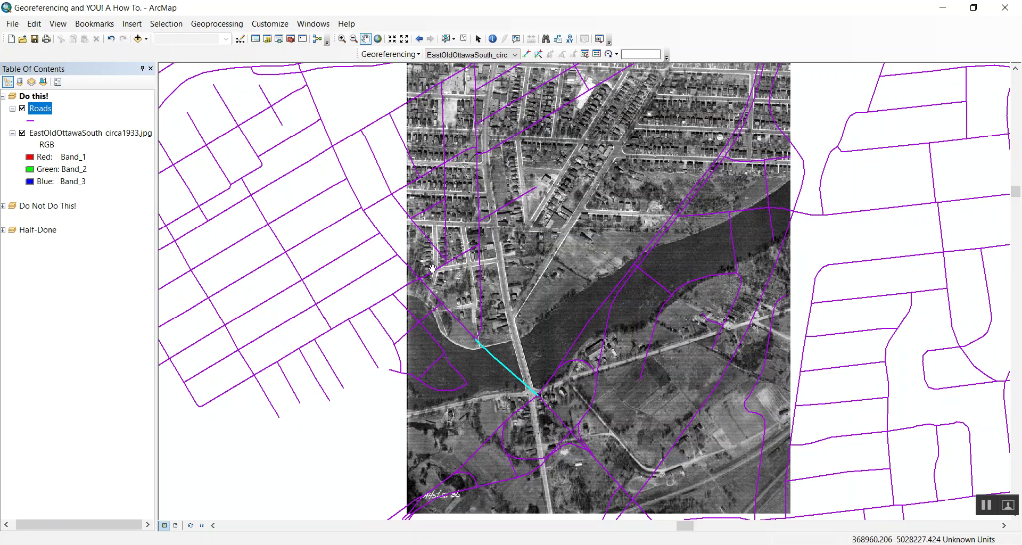
click(388, 54)
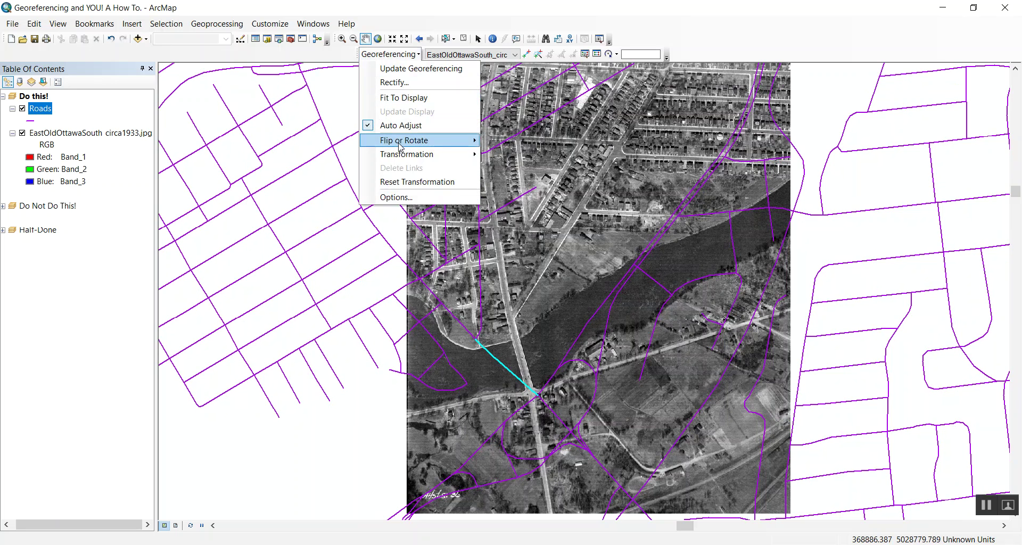
mouse_move(428, 144)
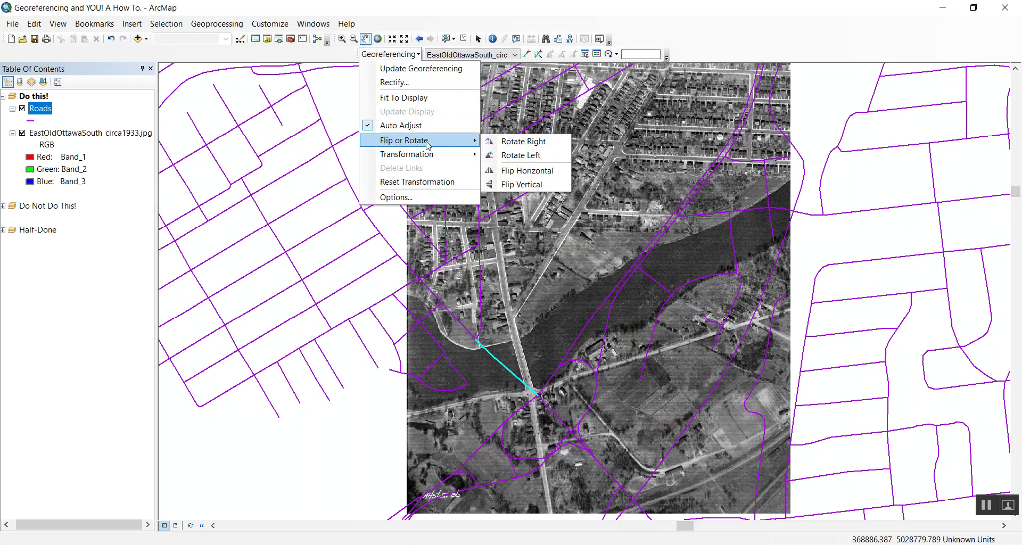
click(674, 280)
drag(630, 182, 608, 197)
drag(548, 91, 534, 77)
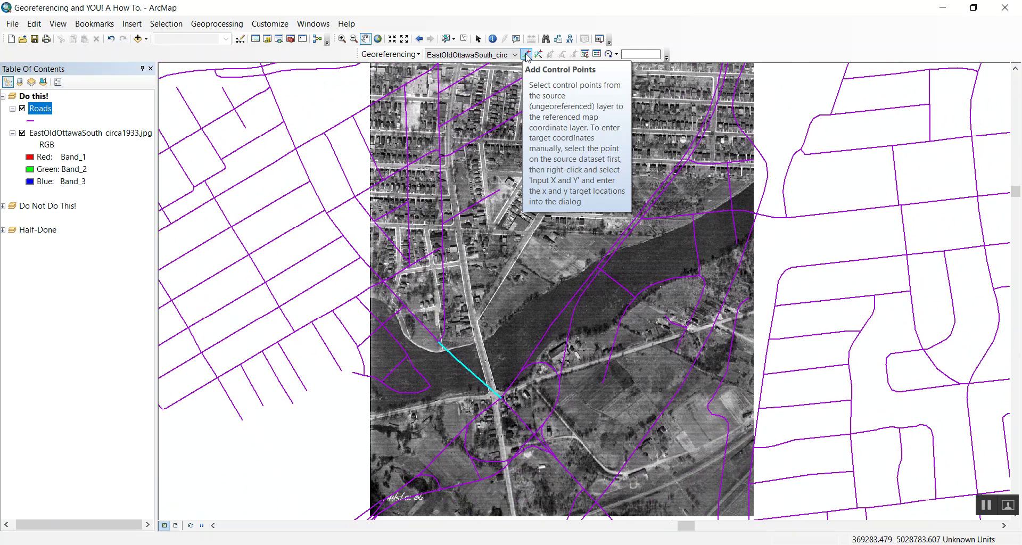
Add a control point linking the bridge's north end in the photo to the northwest endpoint of the highlighted road
click(526, 55)
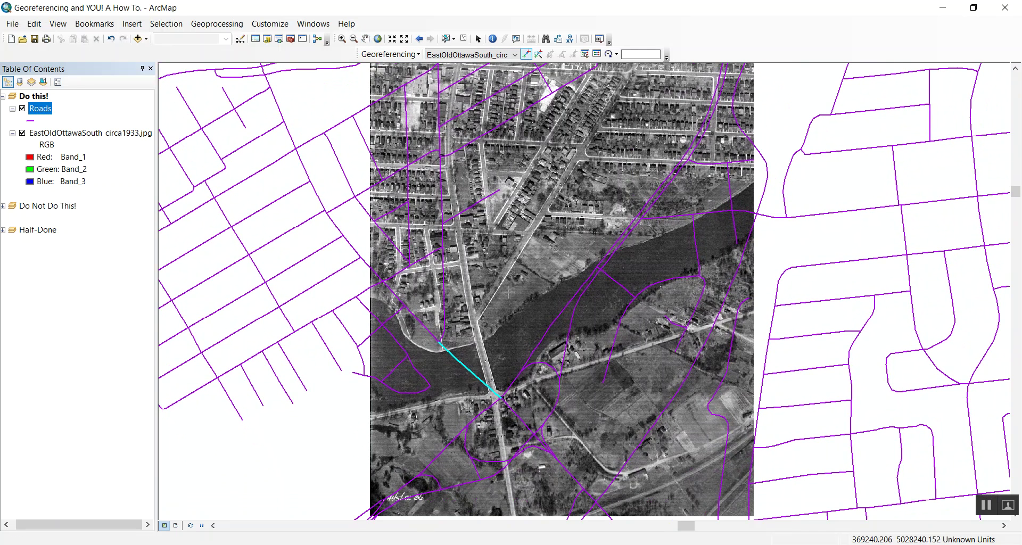
scroll(483, 313, down, 3)
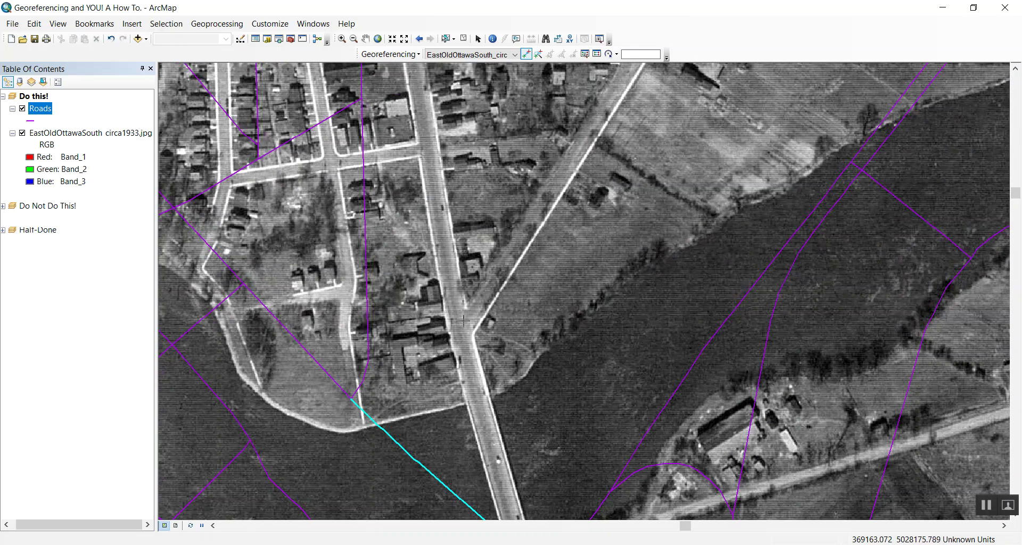
click(464, 320)
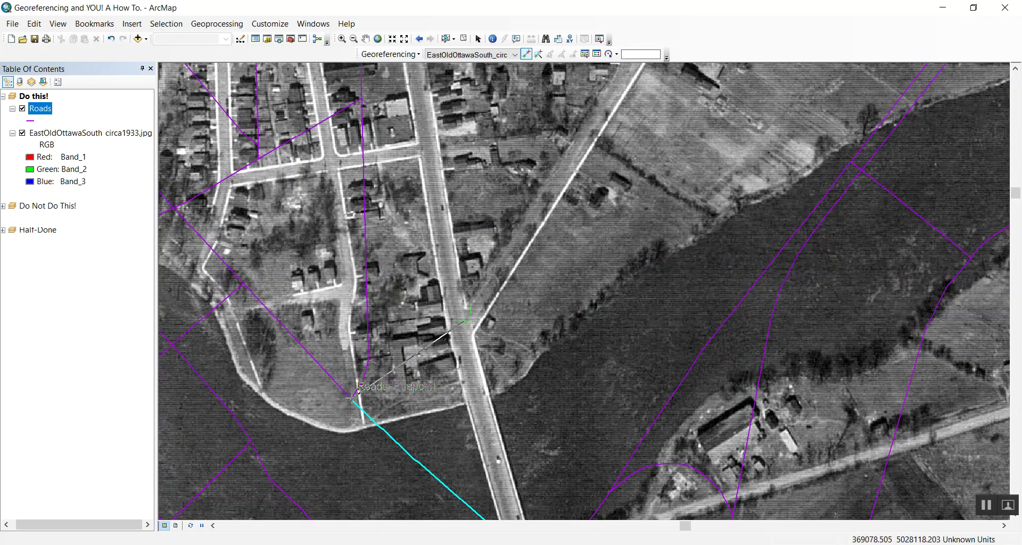
click(352, 398)
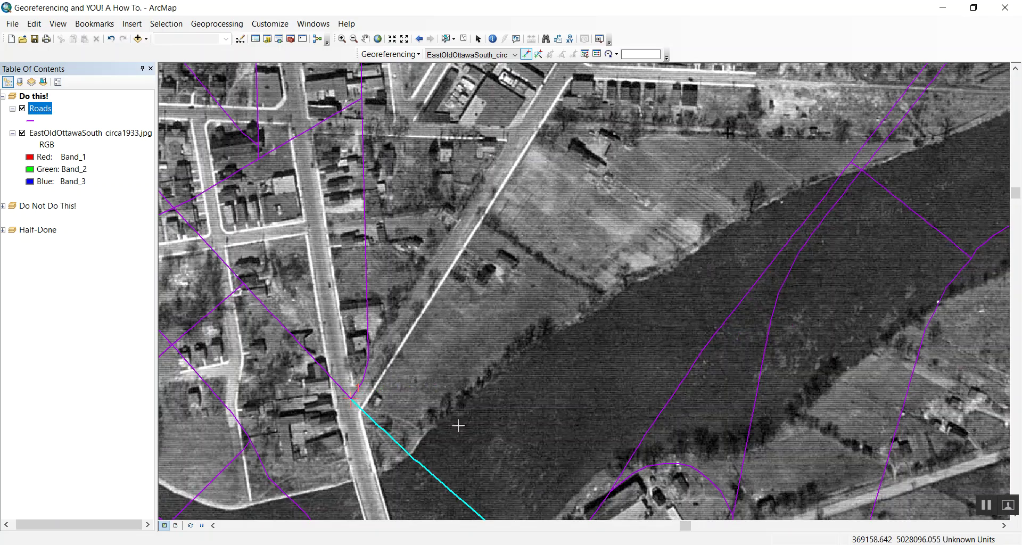
Review the control point's coordinates, residuals and total RMS error in the link table, and close the table
scroll(531, 412, up, 3)
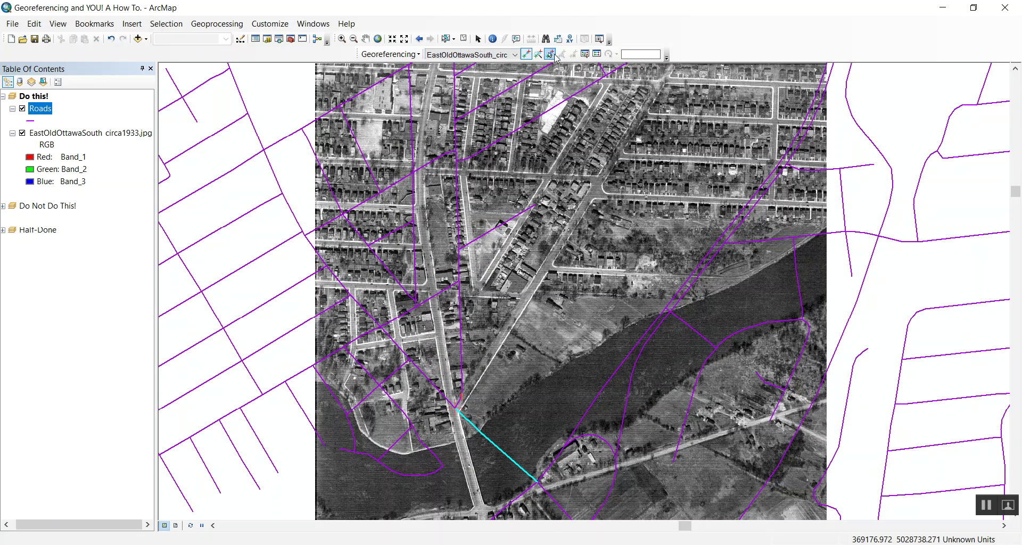
click(596, 55)
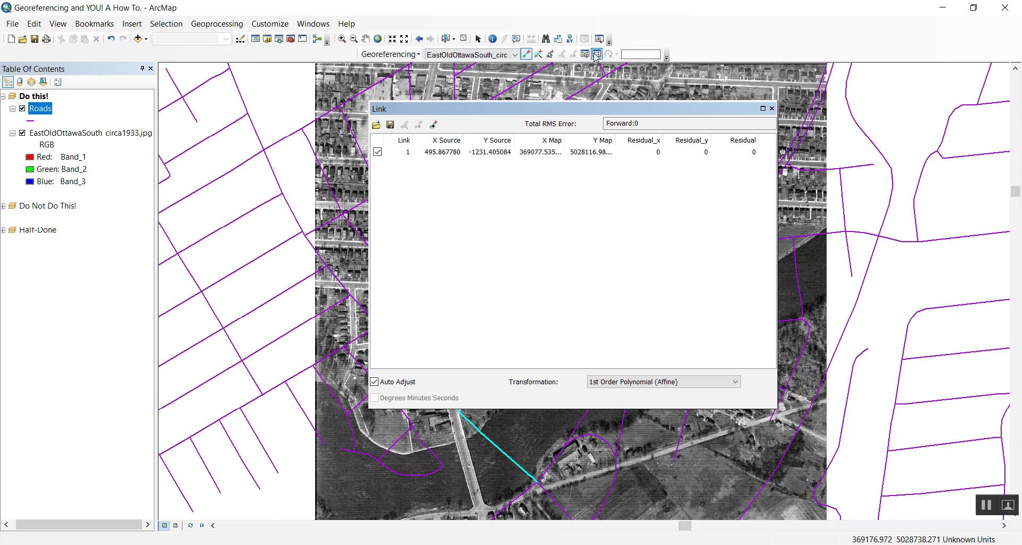
drag(643, 122, 533, 129)
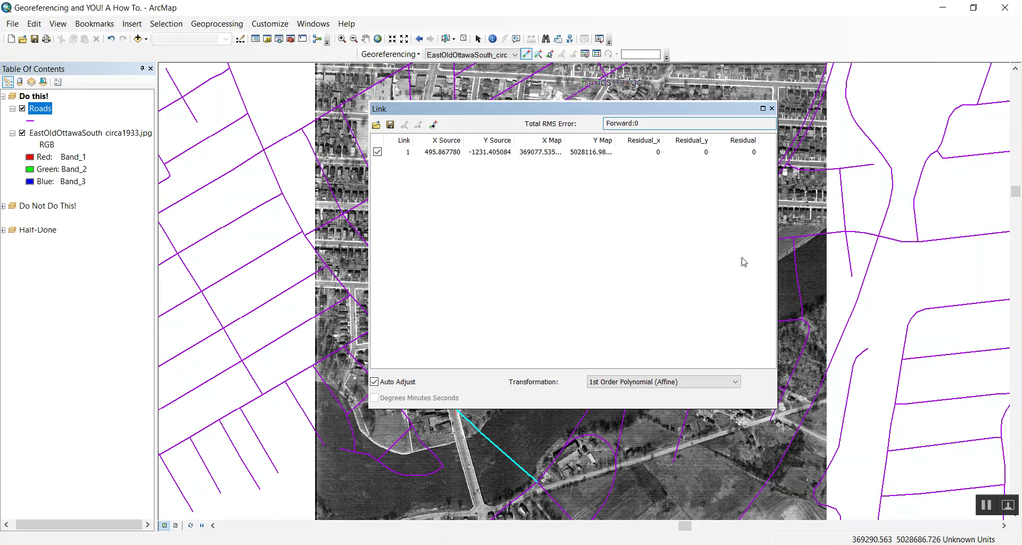
drag(592, 109, 525, 84)
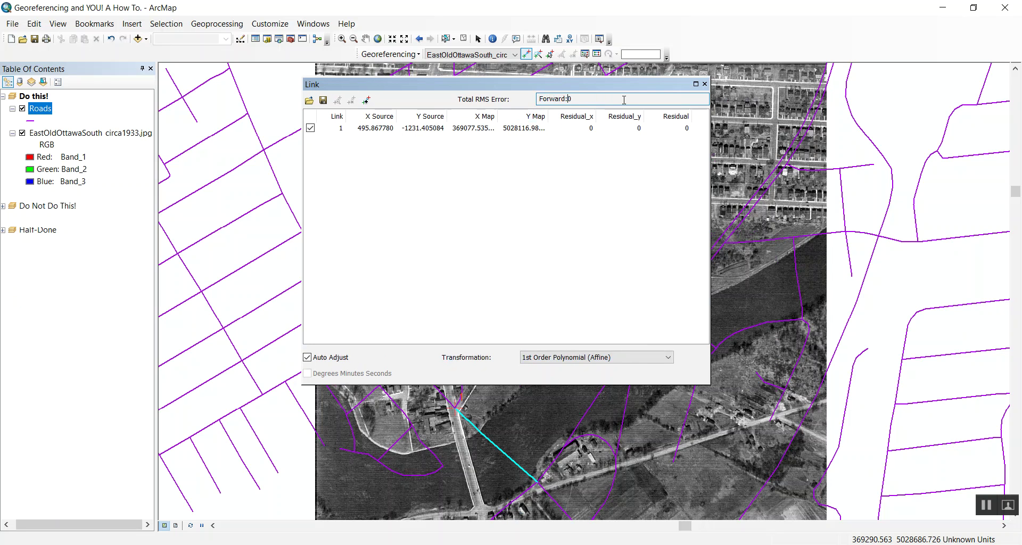
drag(608, 89, 711, 141)
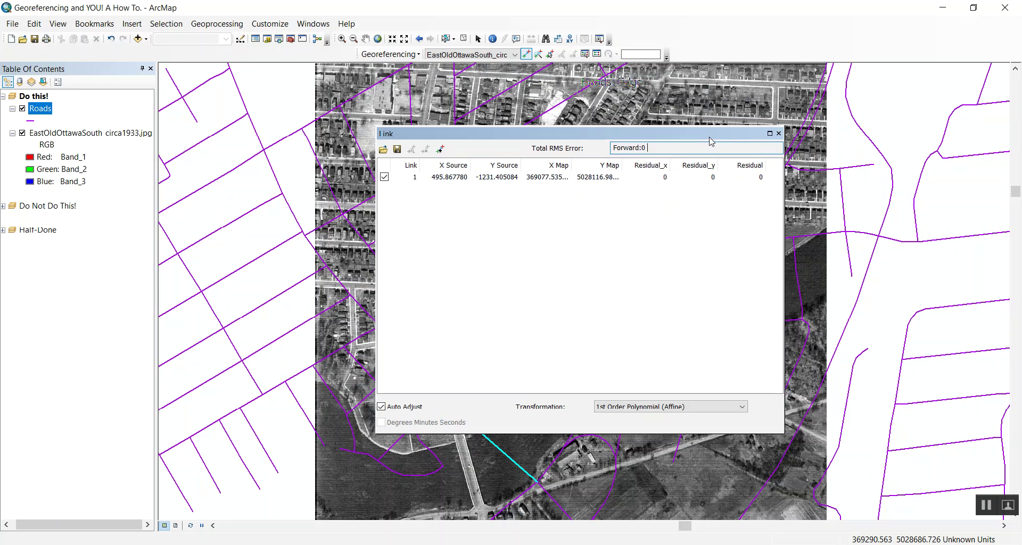
click(778, 134)
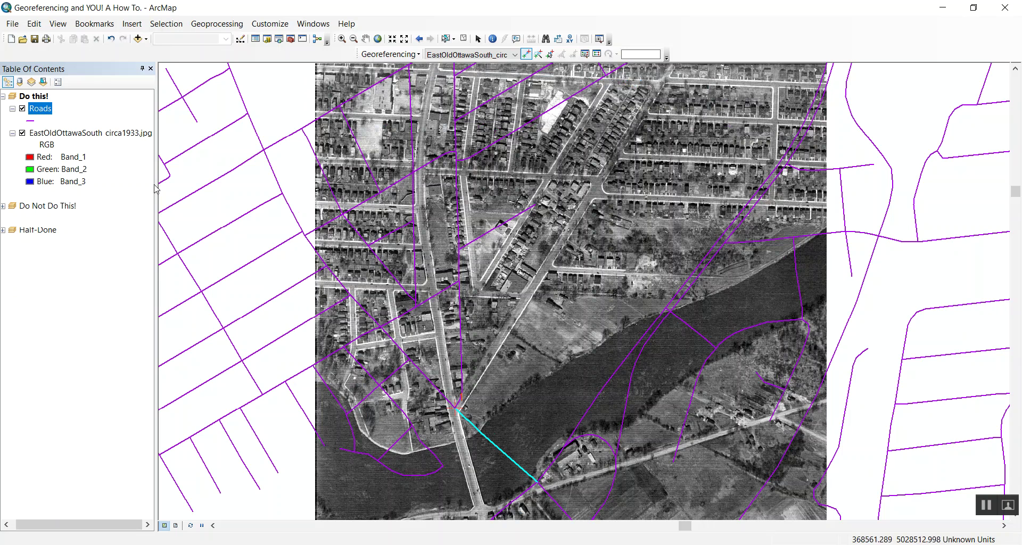
Activate the Do Not Do This! data frame
right_click(58, 208)
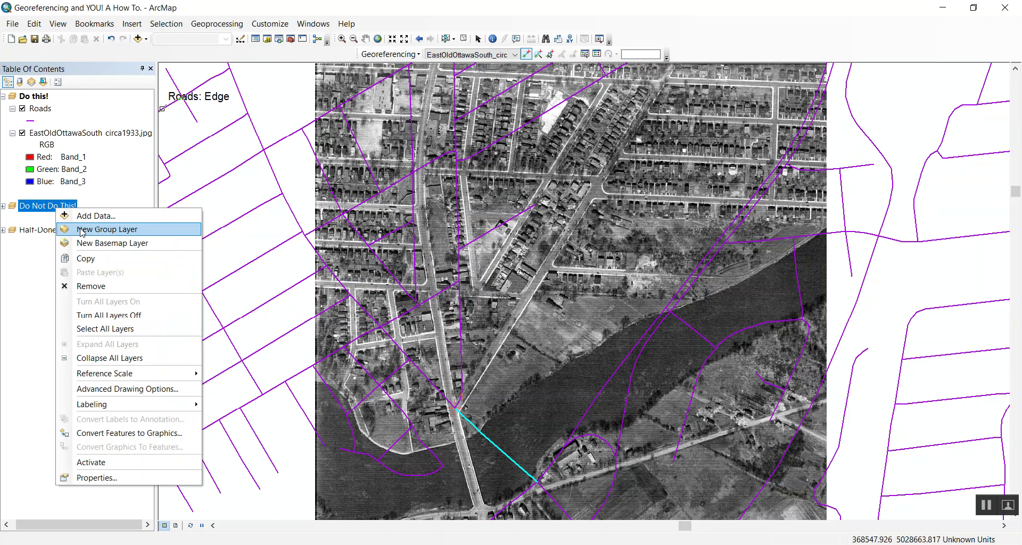
click(158, 462)
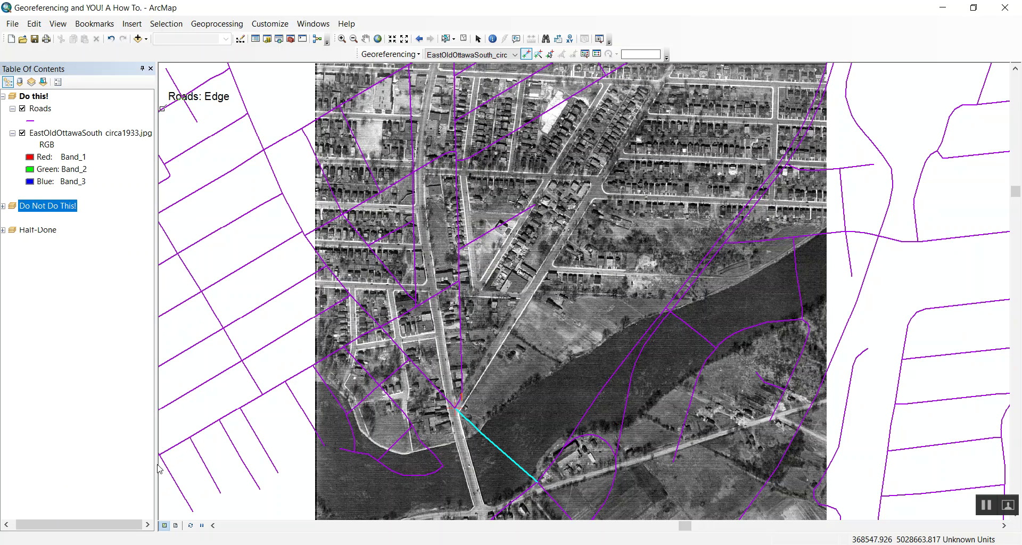
Add two control points linking neighbouring street intersections in the photo's northeast corner to the matching endpoints in the Roads layer
mouse_move(669, 211)
mouse_down()
mouse_move(634, 322)
mouse_move(677, 214)
mouse_up()
drag(728, 297, 710, 397)
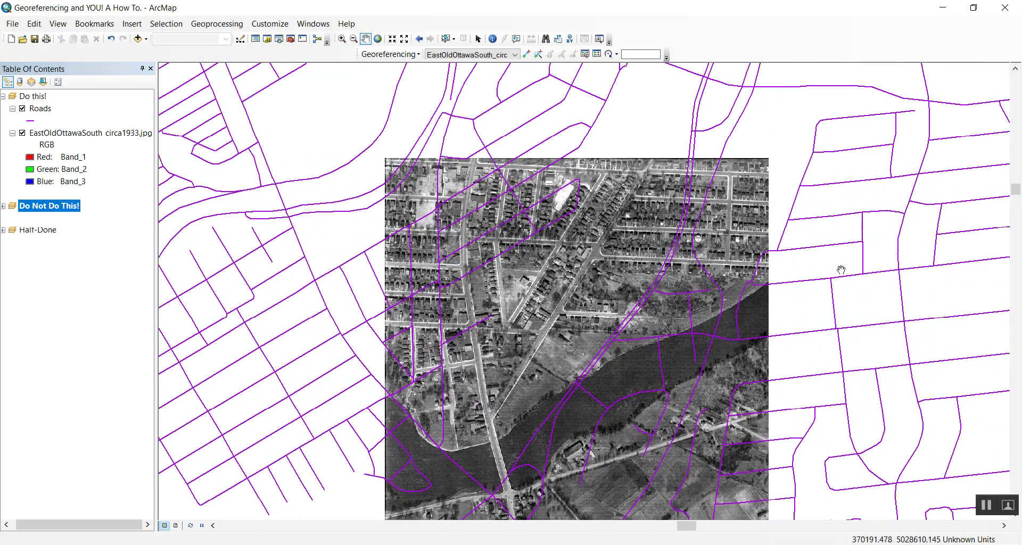
drag(778, 190, 765, 233)
drag(812, 283, 788, 154)
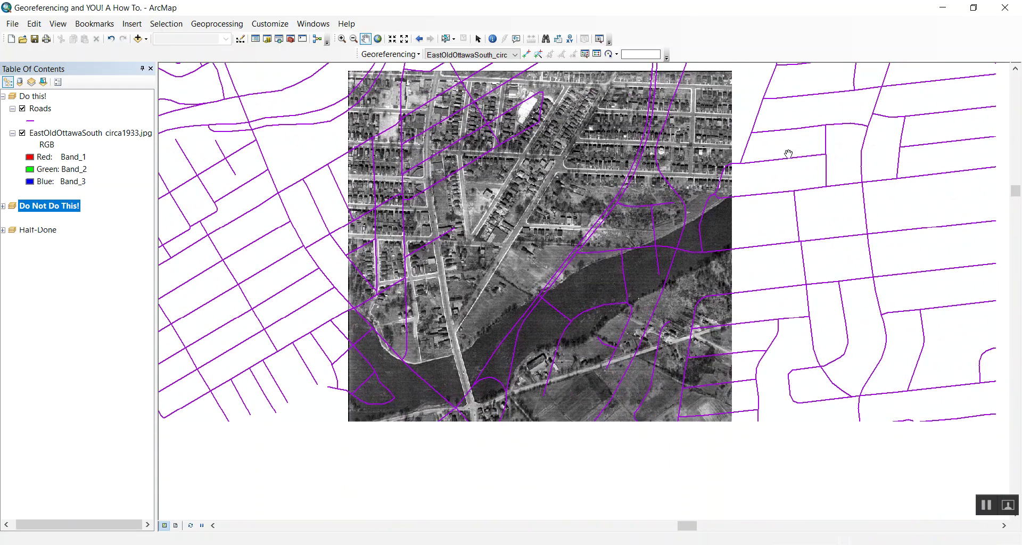
click(527, 55)
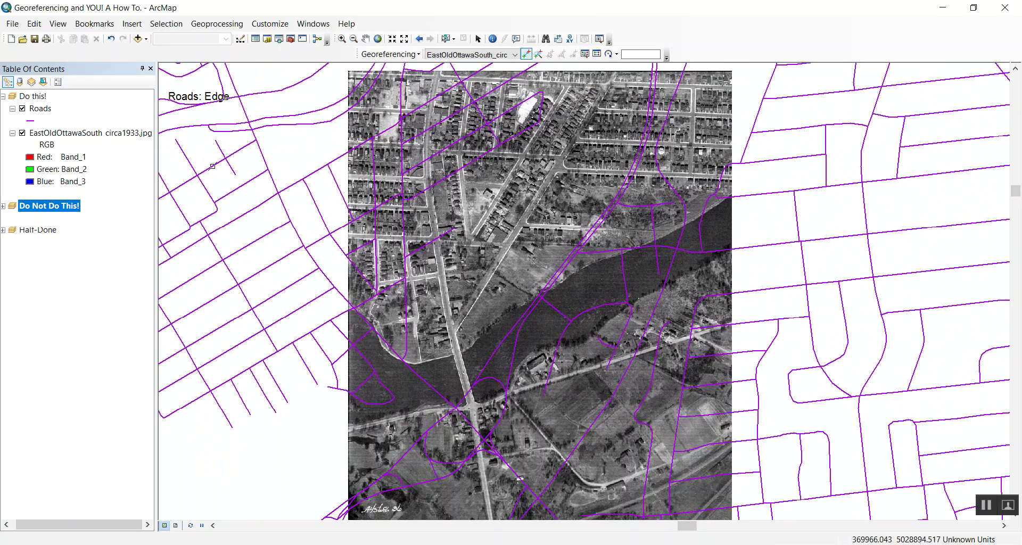
scroll(665, 90, up, 3)
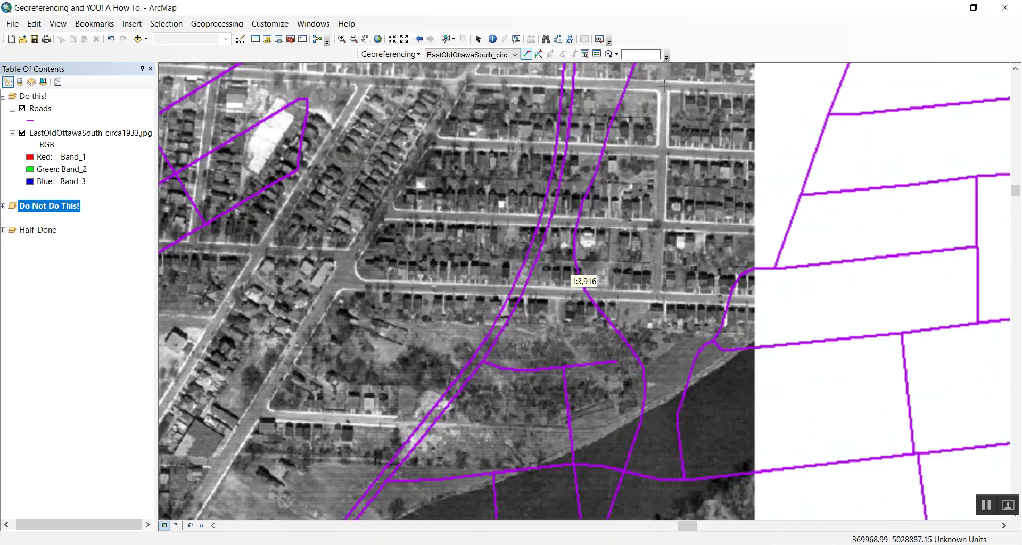
click(663, 88)
scroll(849, 253, down, 2)
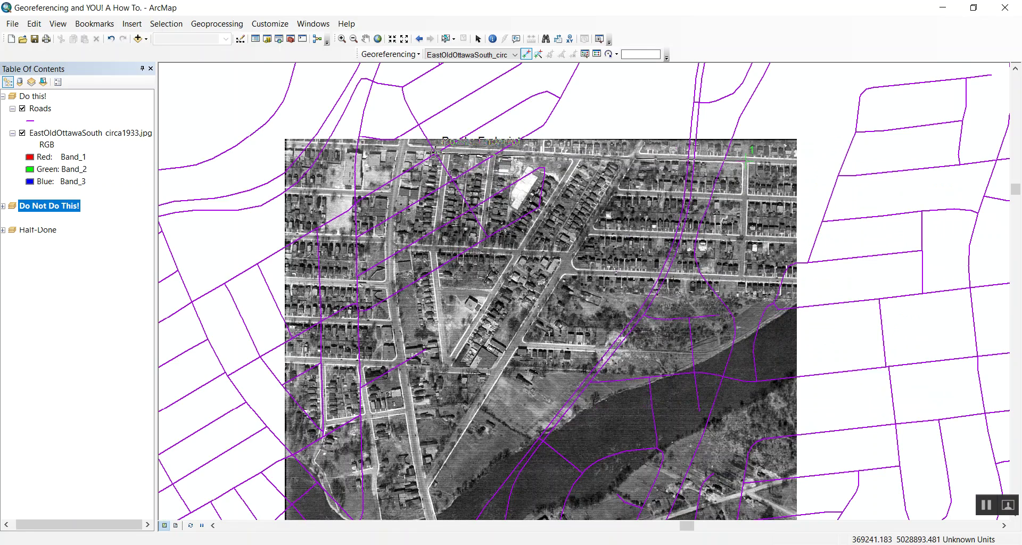
click(436, 152)
scroll(582, 281, down, 3)
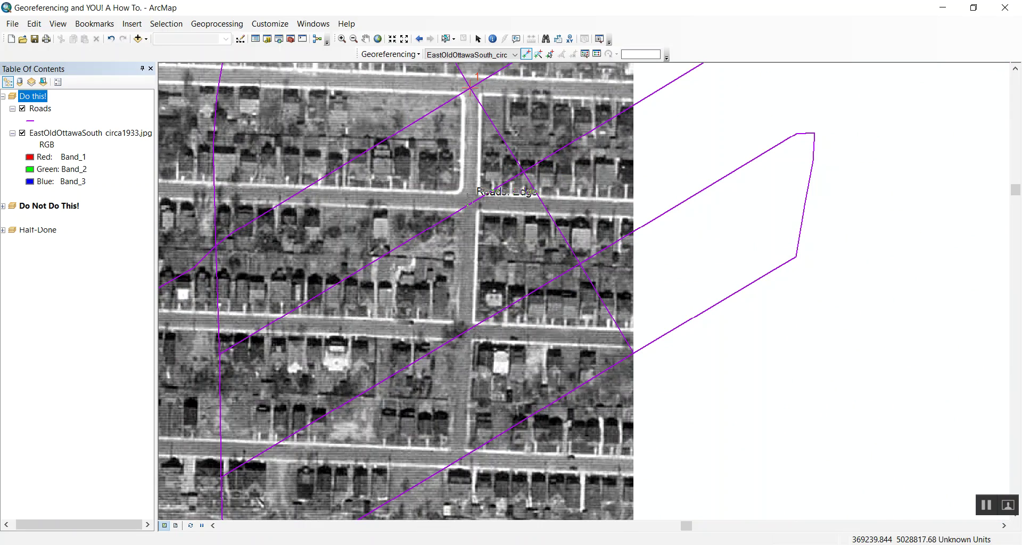
click(479, 193)
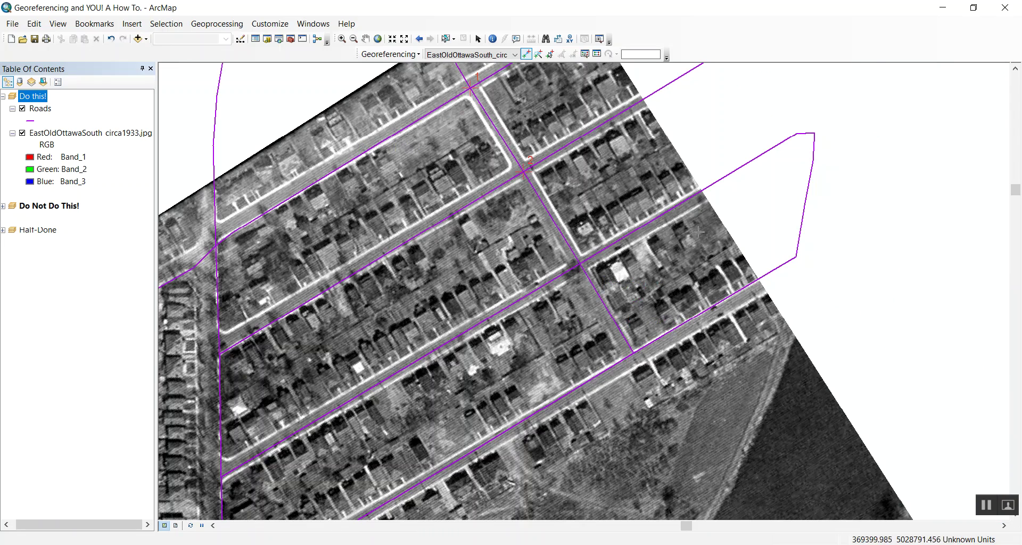
Try adding a third control point at the next intersection along the same street, in line with the first two, and inspect the warped photo
scroll(623, 267, up, 5)
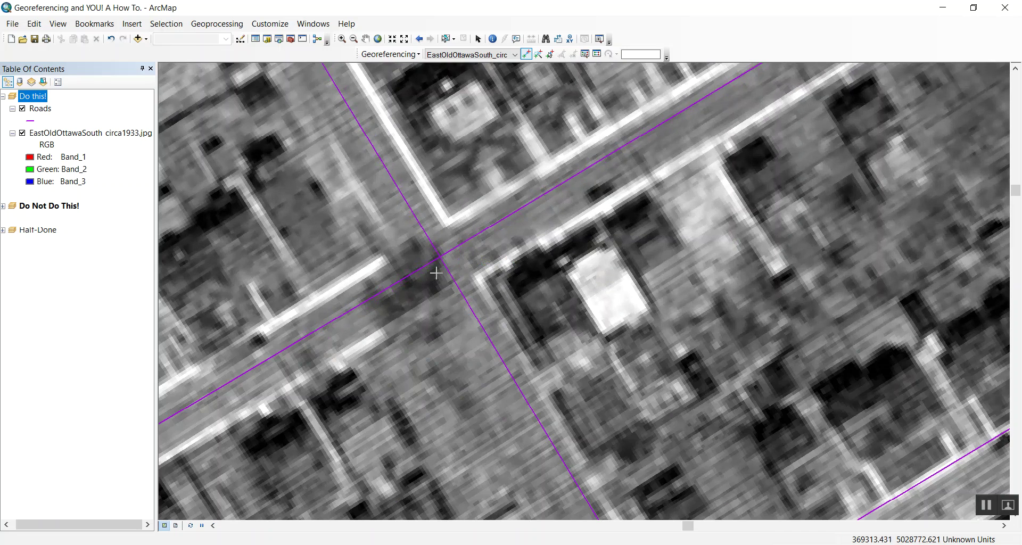
click(435, 268)
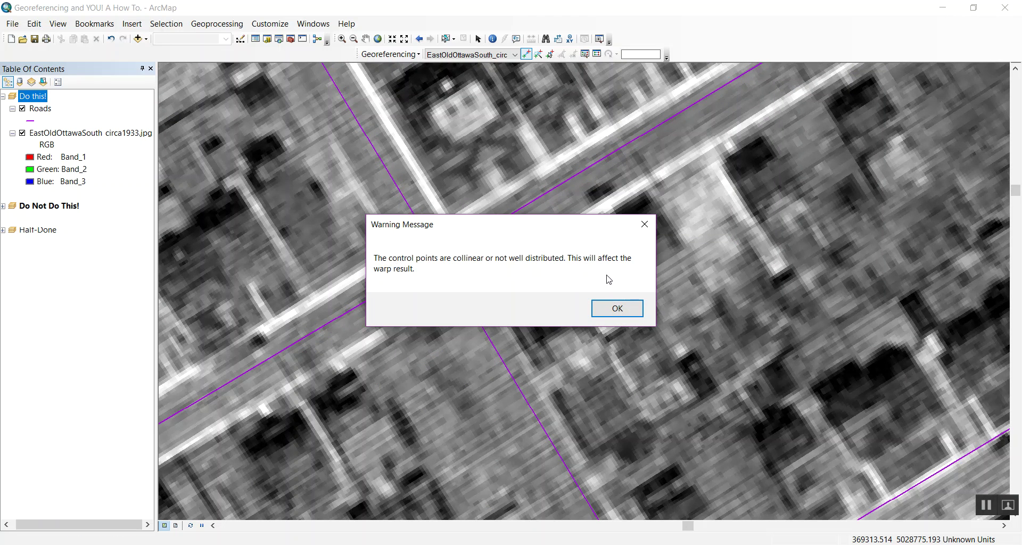
click(611, 305)
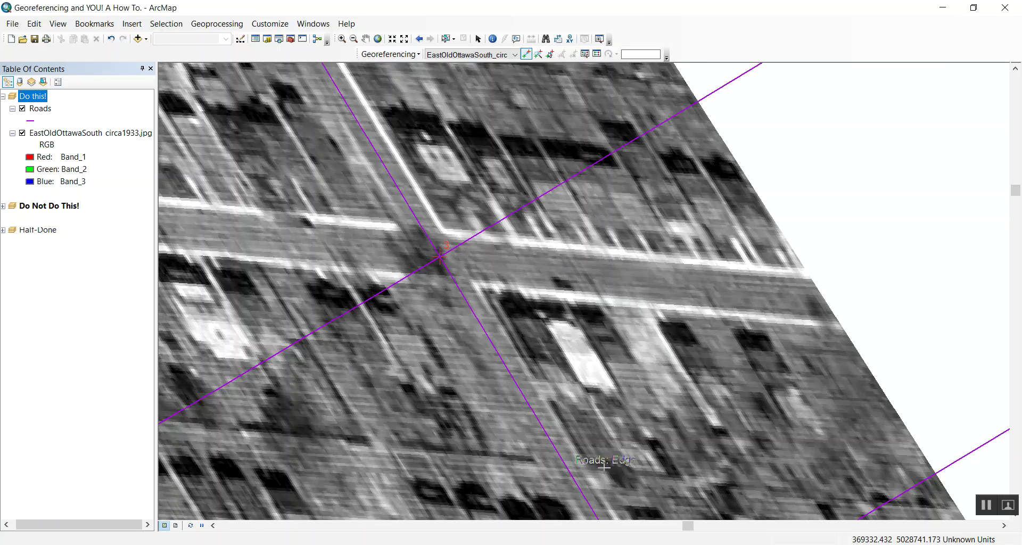
scroll(693, 426, down, 5)
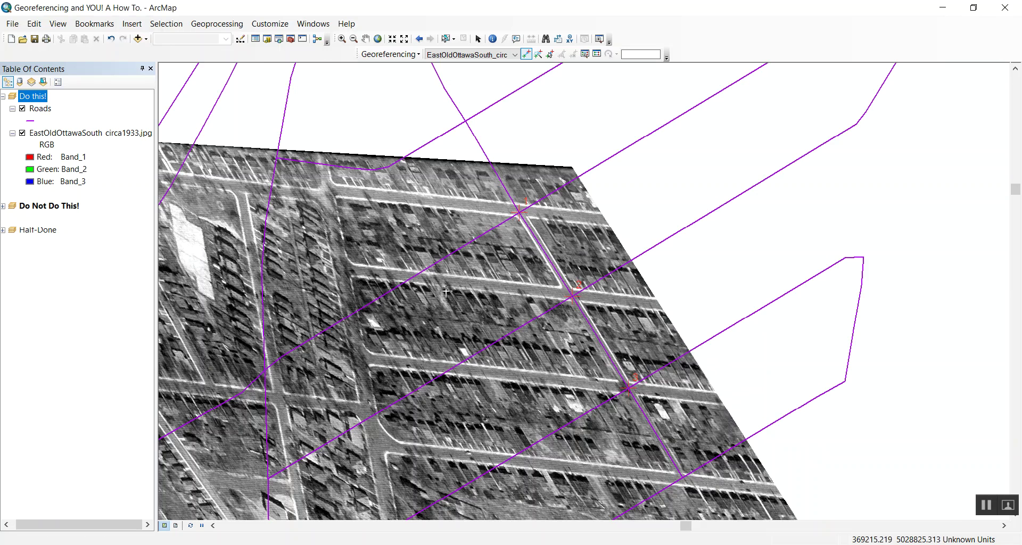
scroll(526, 107, down, 3)
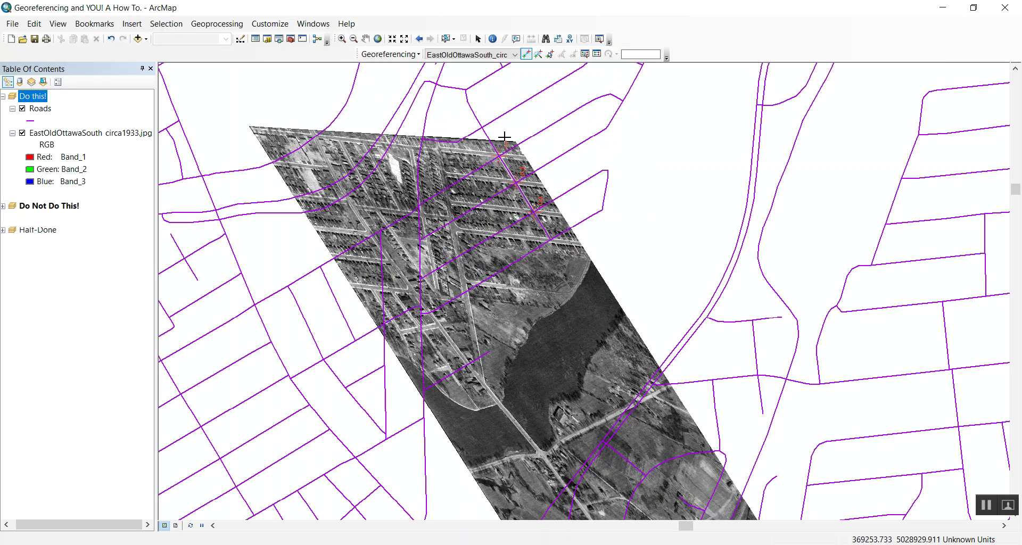
scroll(578, 277, down, 3)
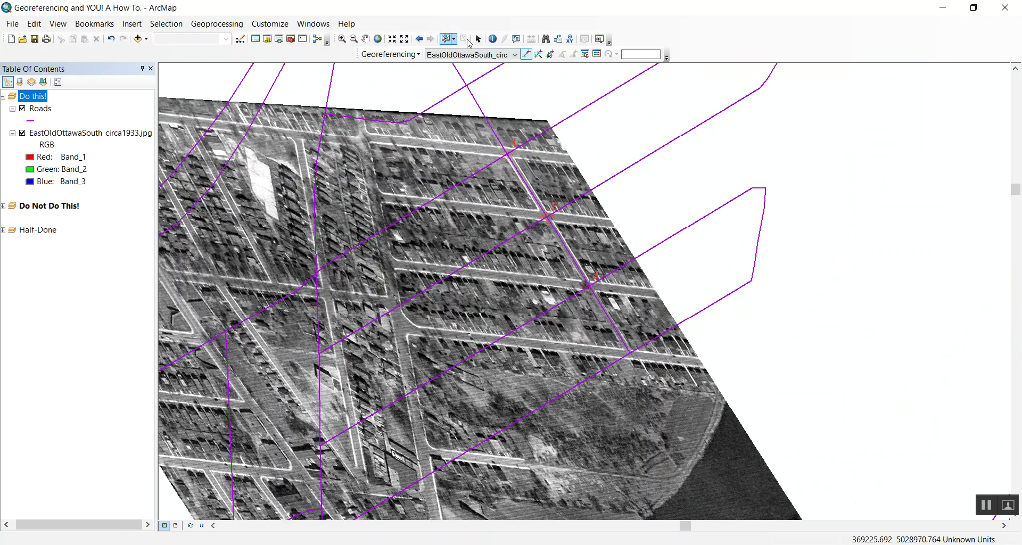
Delete link 3 from the link table, close the table and cancel the stray control point
click(597, 54)
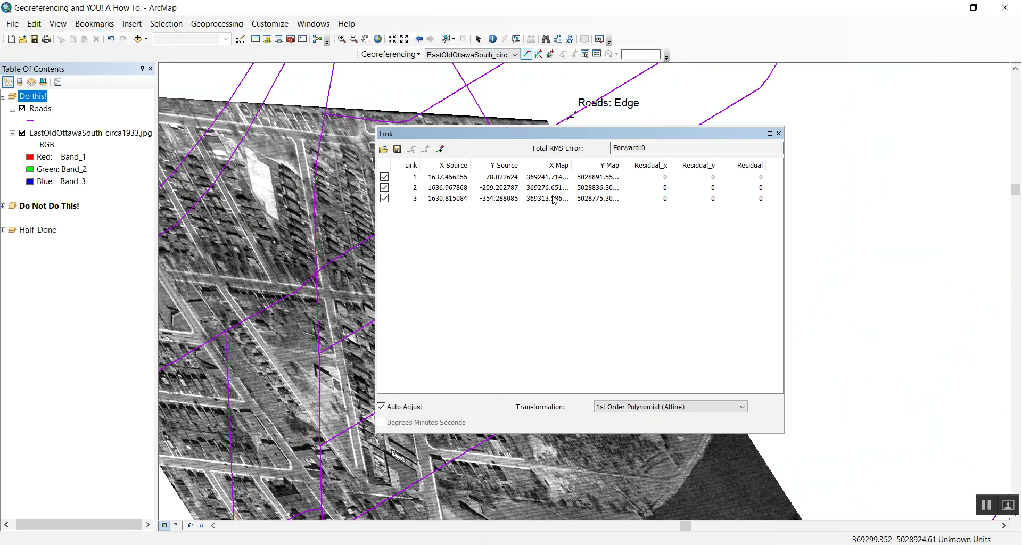
click(553, 199)
key(Delete)
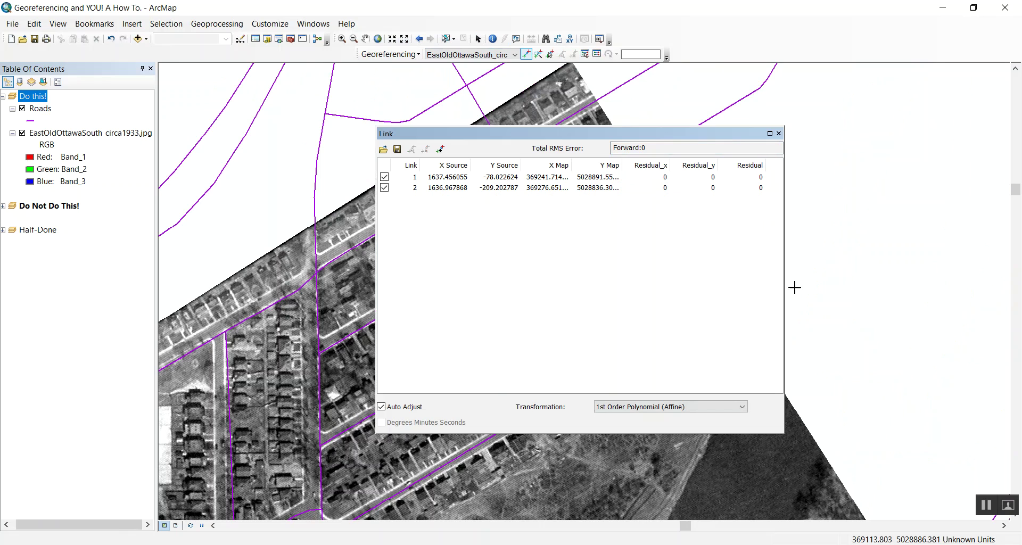
click(789, 133)
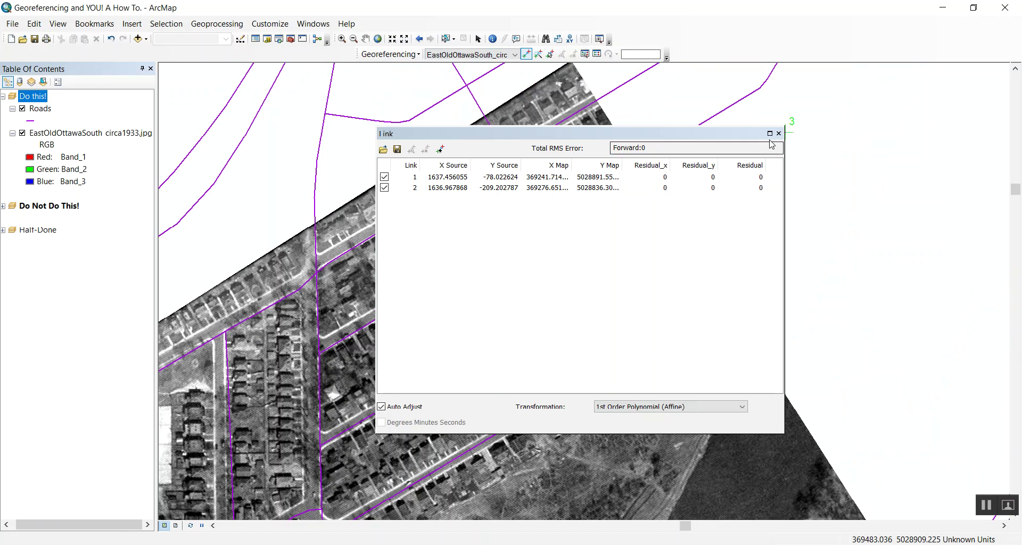
click(778, 134)
key(Escape)
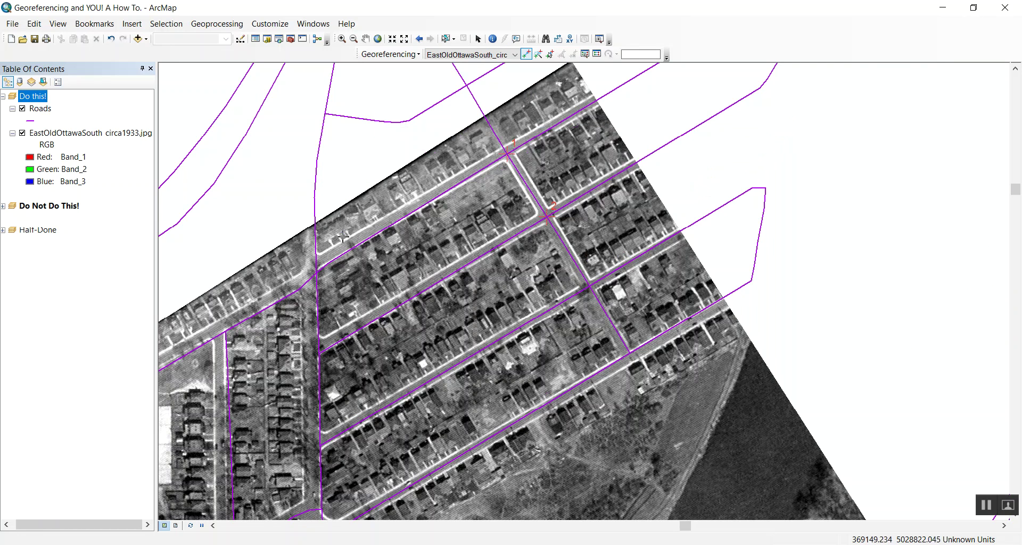
Add two control points linking consecutive intersections on the north-south street farther west to the matching endpoints in the Roads layer
scroll(300, 265, down, 3)
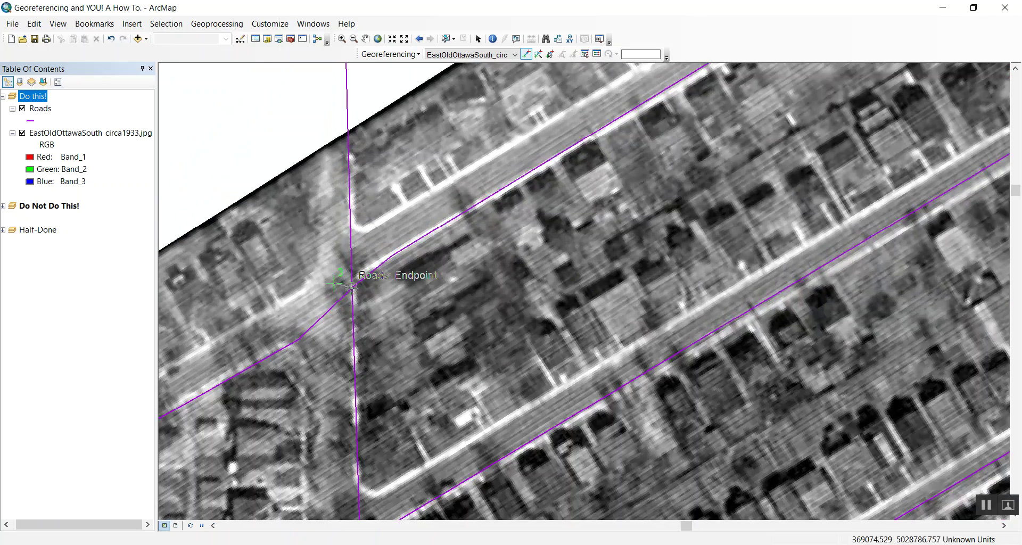
click(352, 287)
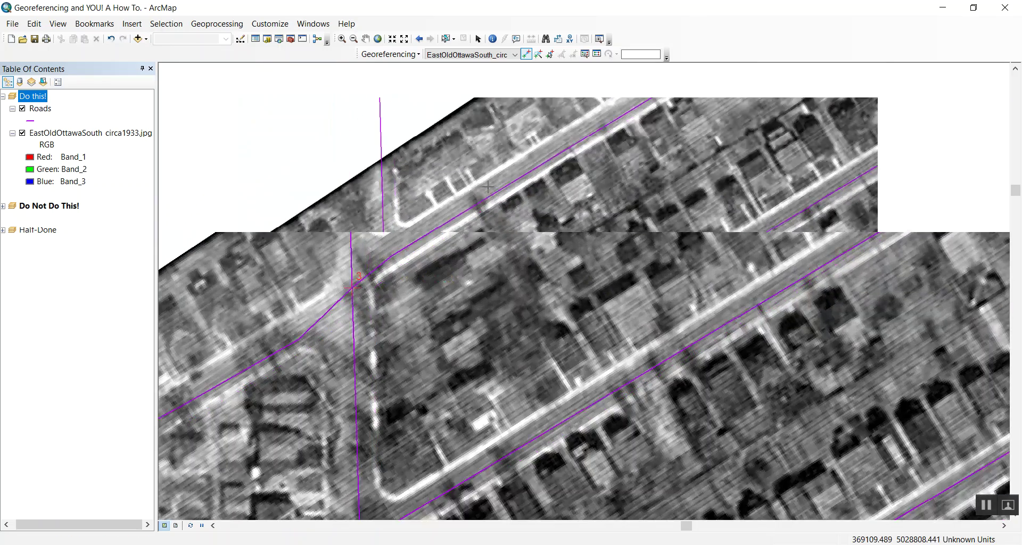
scroll(429, 404, up, 3)
scroll(429, 339, down, 2)
scroll(432, 339, down, 3)
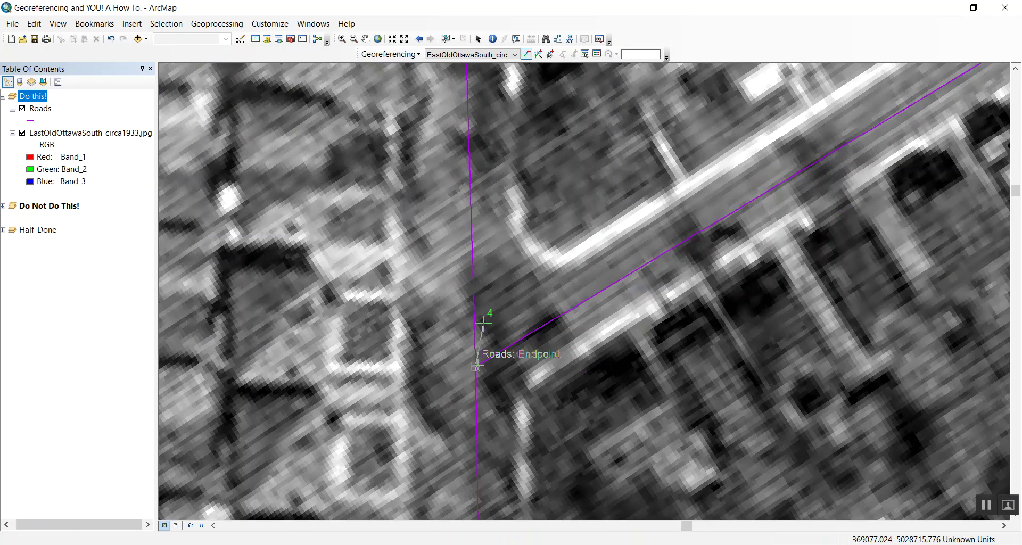
Review the residuals and total RMS error of the clustered control points in the link table, and close the table
scroll(477, 346, up, 2)
scroll(208, 259, up, 2)
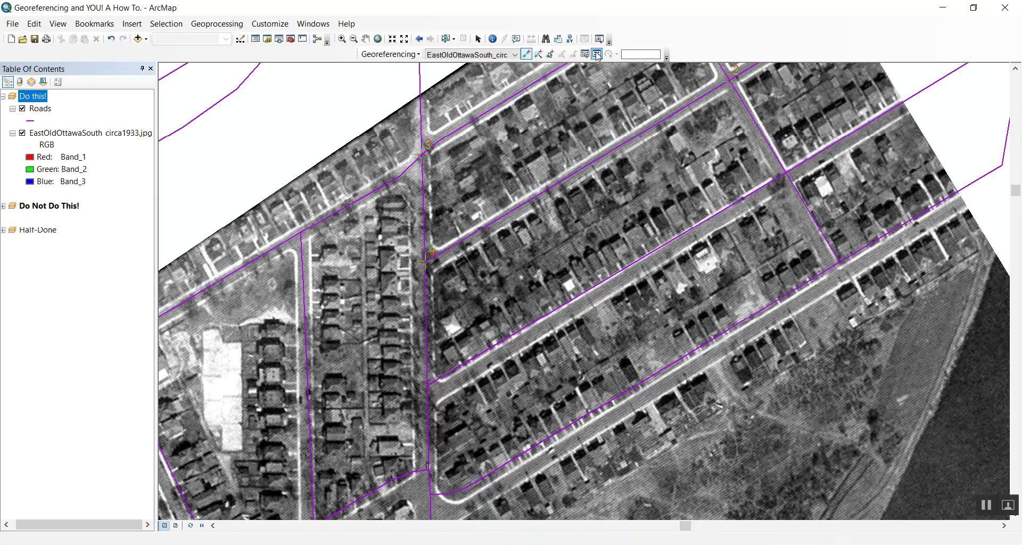
click(596, 54)
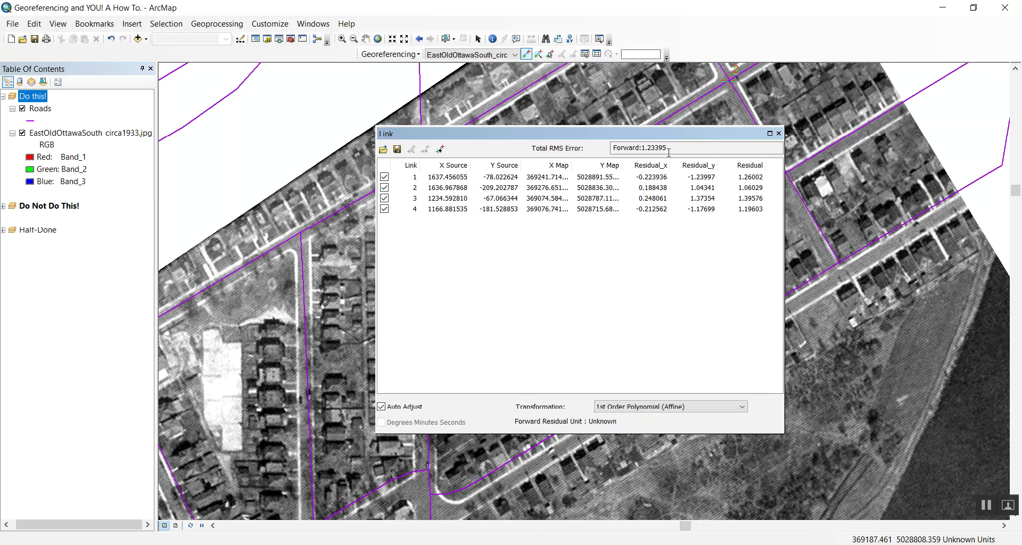
click(778, 134)
Examine how the whole photo aligns with the Roads layer, both near the clustered control points and far from them
scroll(583, 281, up, 1)
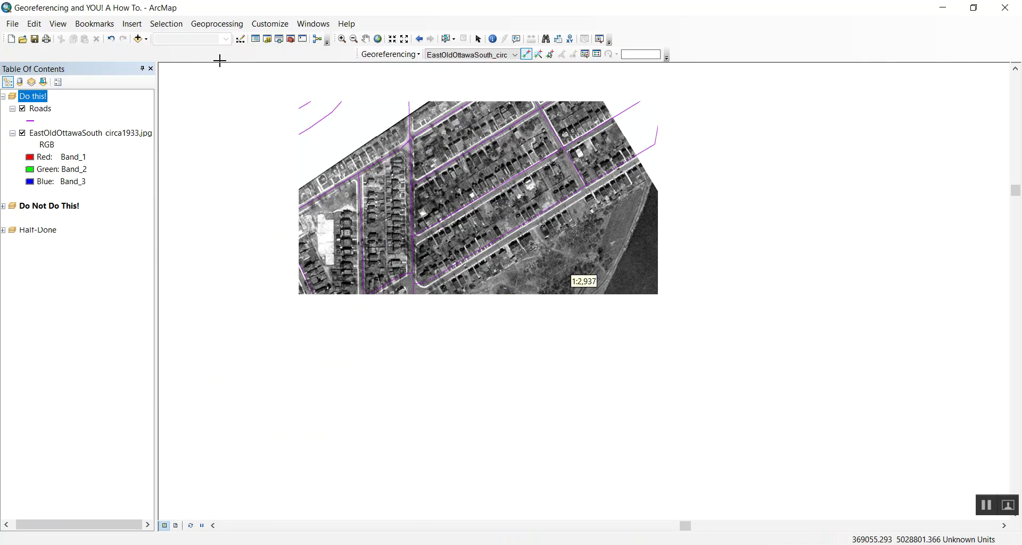
scroll(431, 119, down, 2)
click(377, 42)
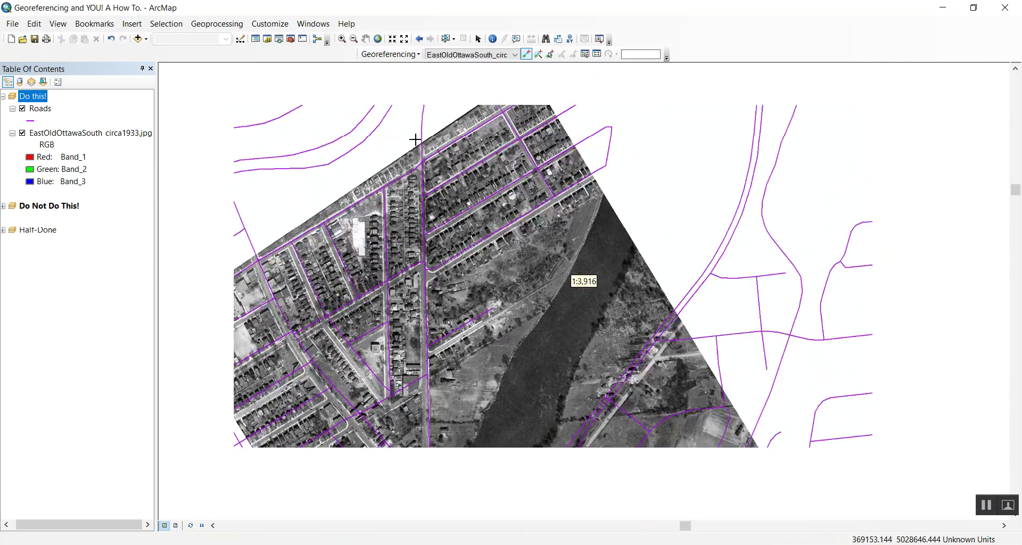
click(366, 39)
drag(454, 322, 470, 241)
drag(398, 168, 408, 203)
mouse_move(504, 185)
mouse_down()
mouse_move(506, 255)
mouse_move(506, 203)
mouse_up()
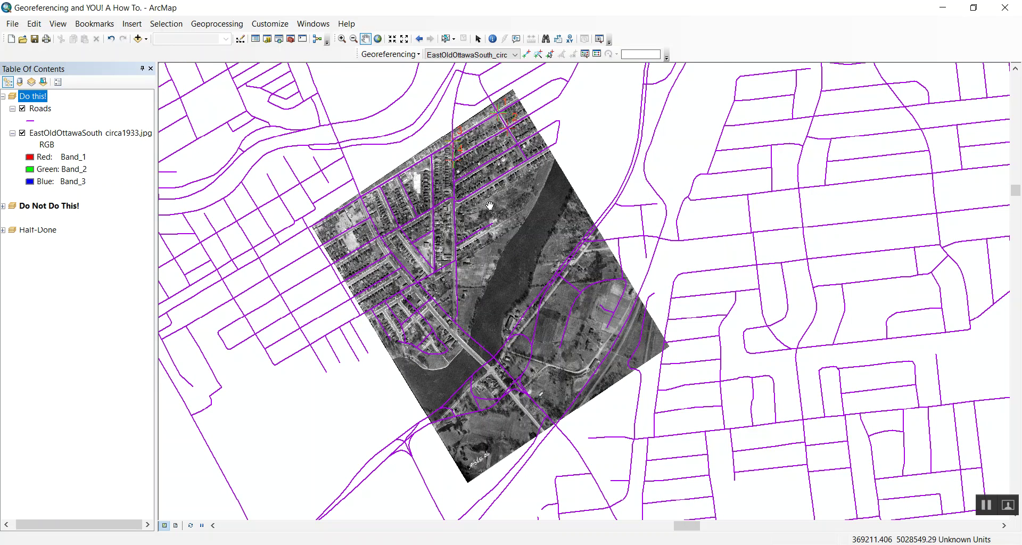
drag(479, 284, 472, 301)
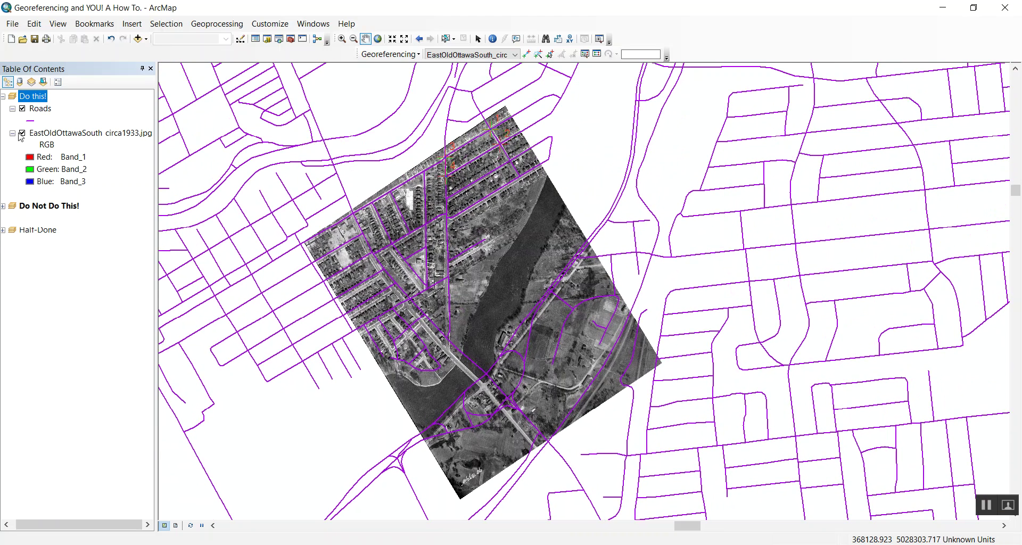
Collapse the Do this! data frame, activate the Half-Done data frame and expand its layers
click(4, 96)
right_click(42, 139)
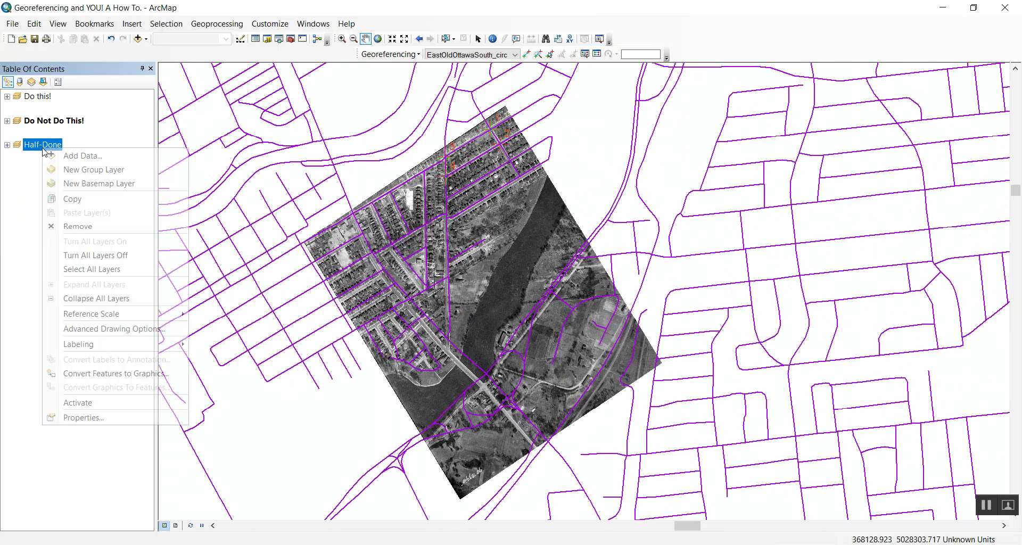
click(89, 403)
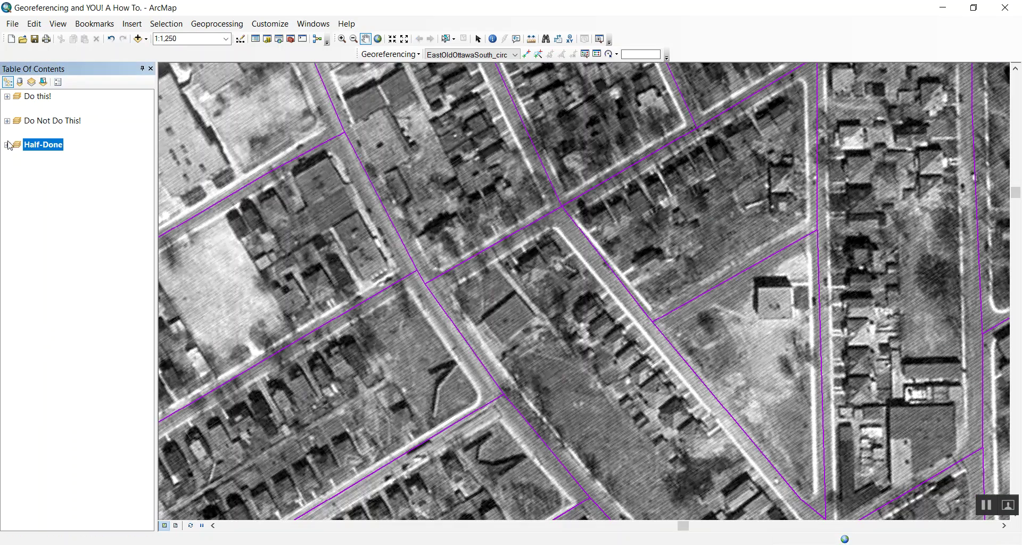
scroll(352, 258, up, 4)
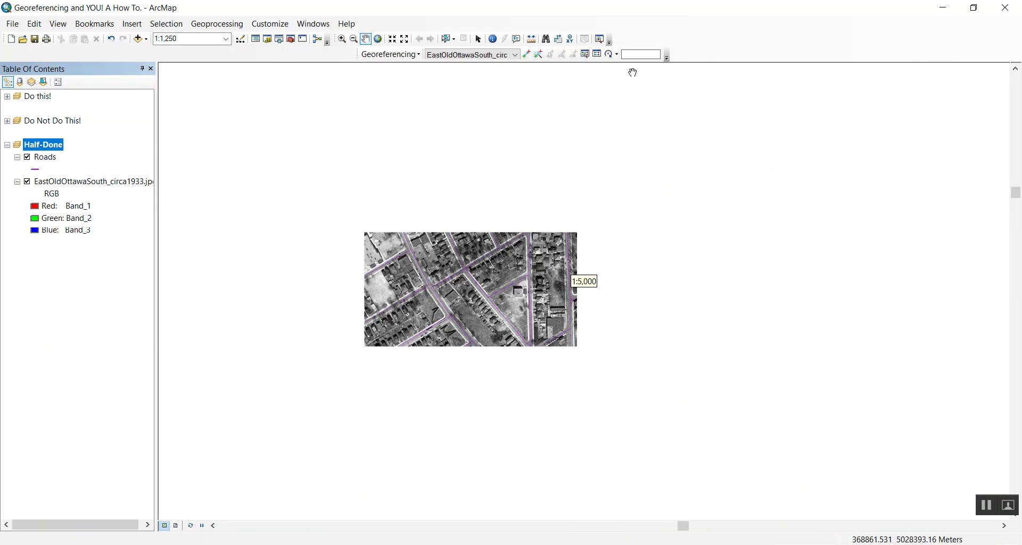
Load the saved control points file into the Half-Done photo's link table
click(596, 53)
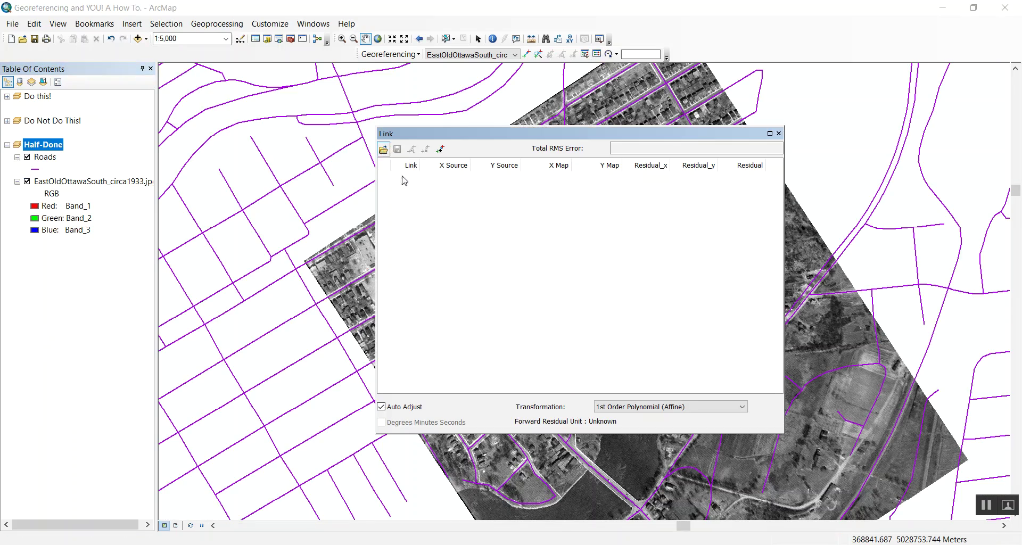
click(383, 149)
click(490, 204)
click(737, 383)
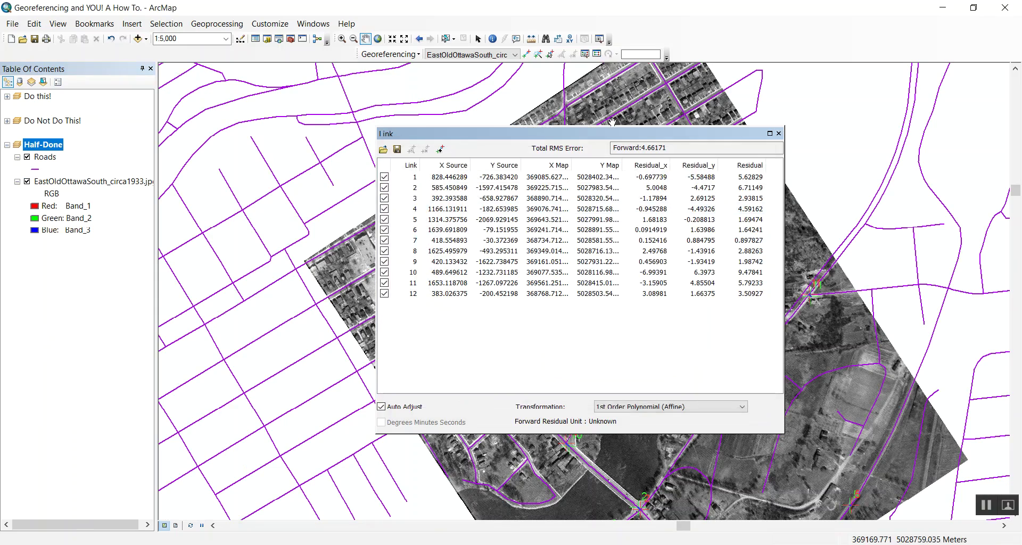
Examine how the loaded control points are distributed across the photo, with the link table placed clear of the western streets
drag(642, 144, 931, 199)
drag(574, 272, 519, 111)
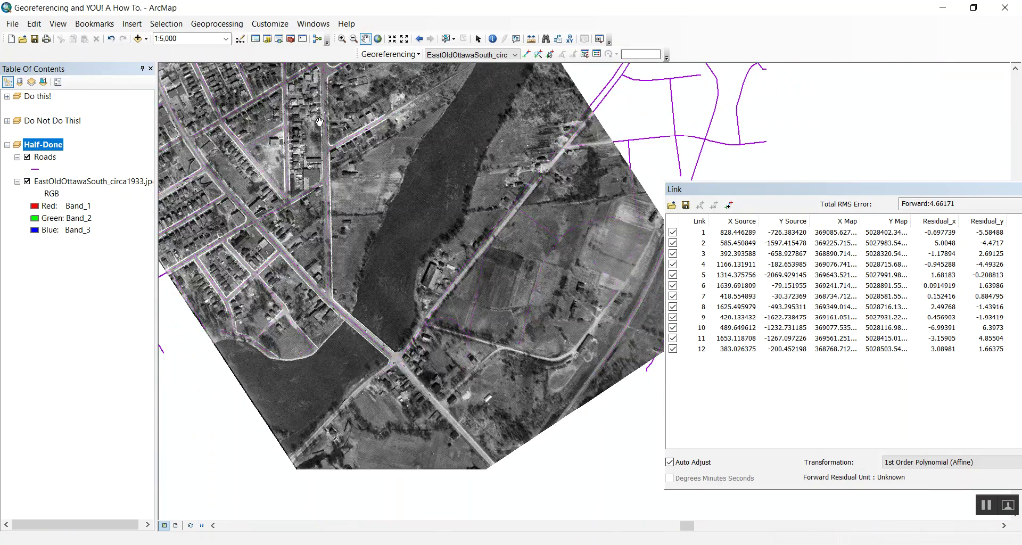
drag(550, 200, 538, 299)
drag(549, 334, 402, 227)
drag(391, 159, 432, 278)
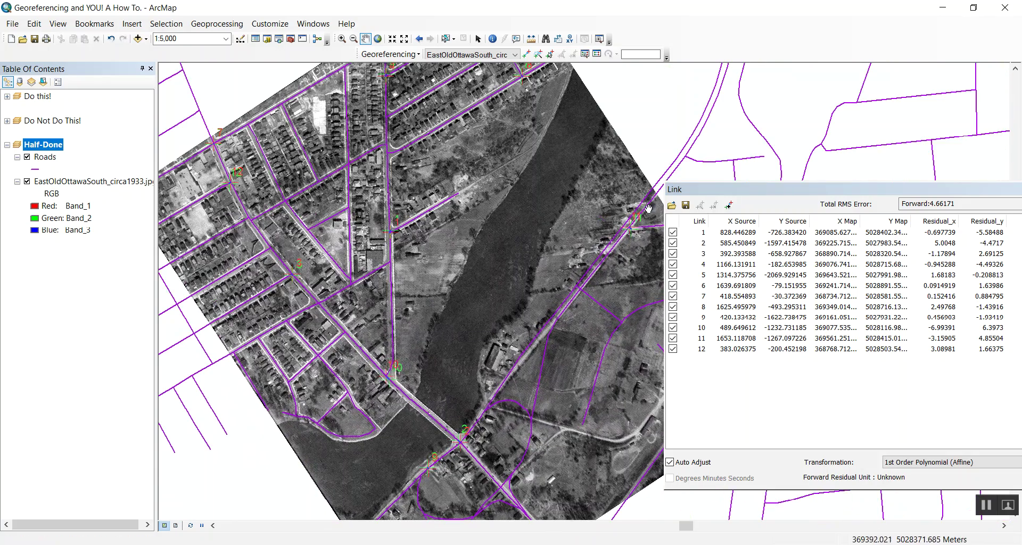
drag(918, 188, 544, 117)
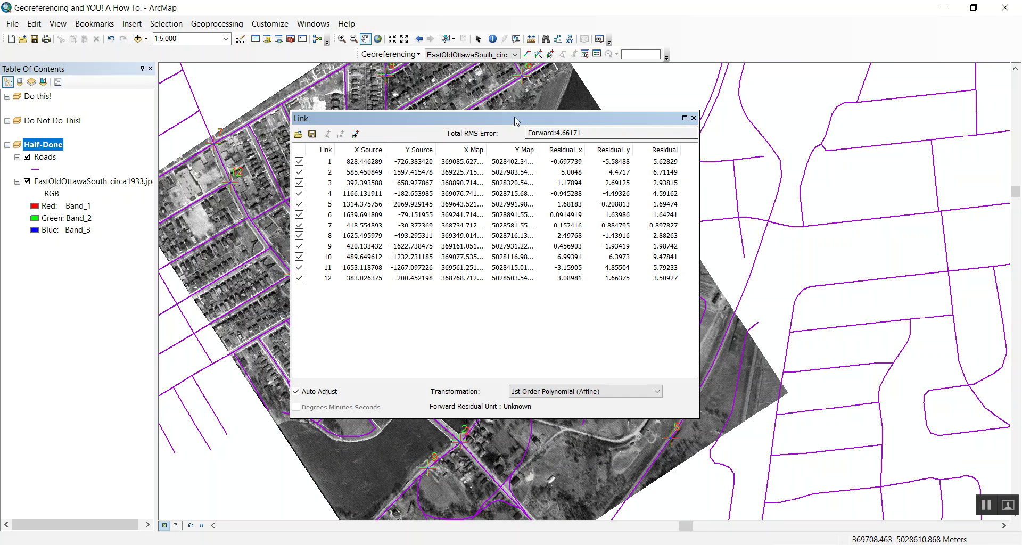
drag(516, 119, 692, 108)
drag(569, 116, 711, 129)
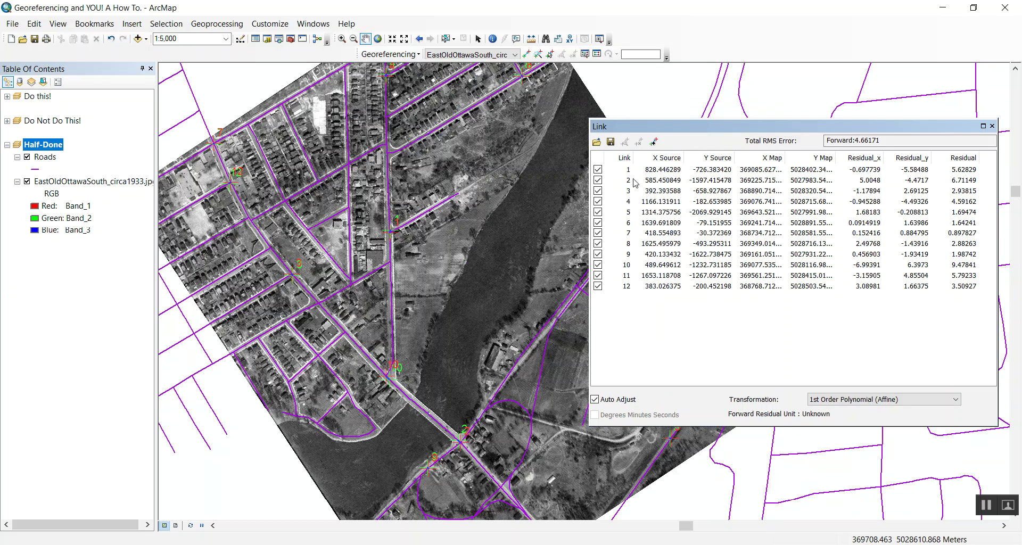
Delete link 10, the control point with the largest residual, from the Half-Done photo's link table
drag(496, 171, 533, 295)
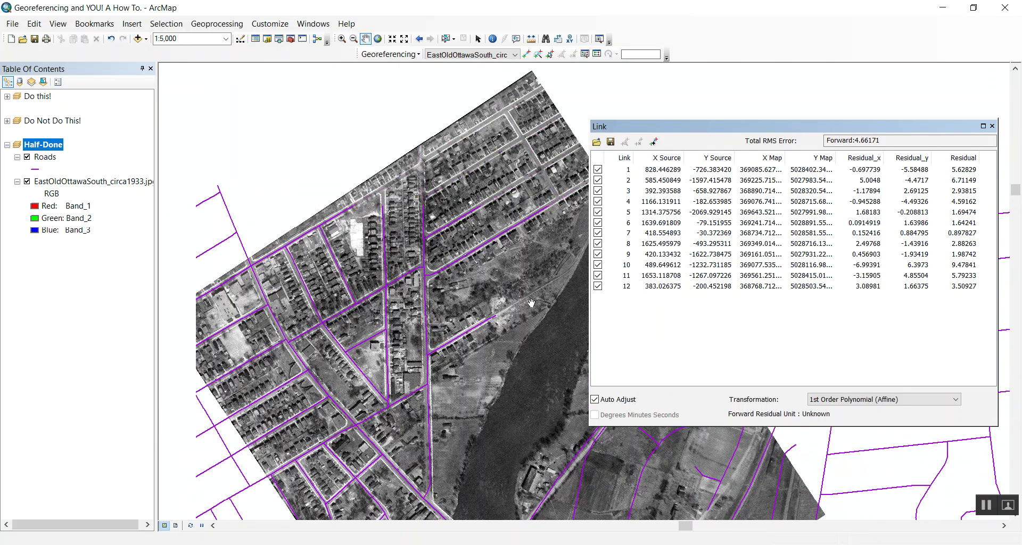
drag(490, 325, 428, 194)
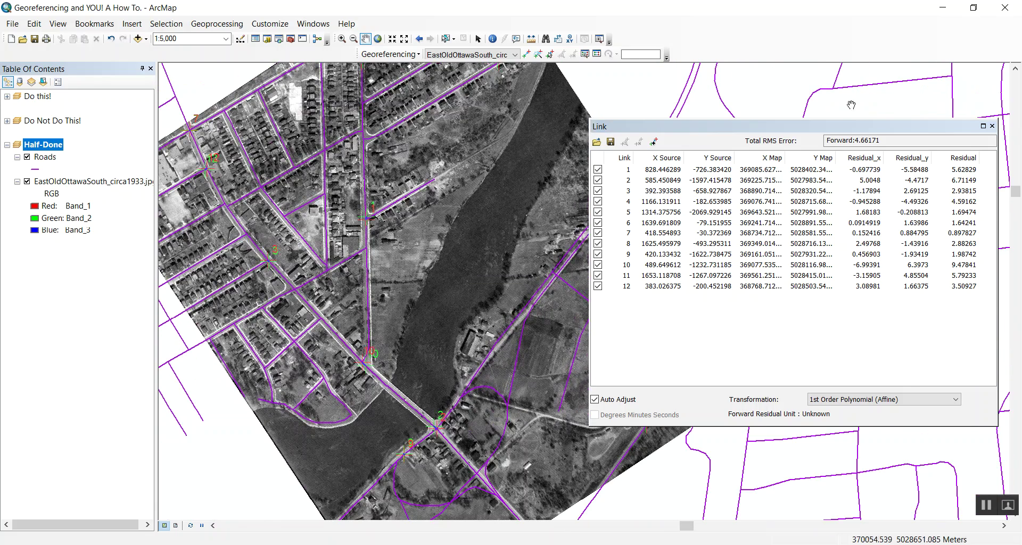
drag(891, 127, 683, 96)
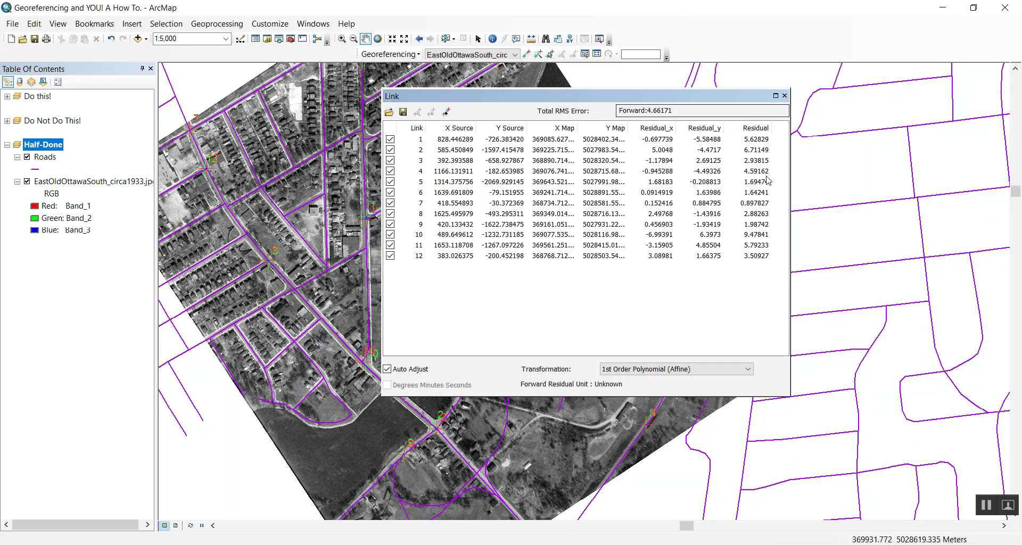
click(753, 237)
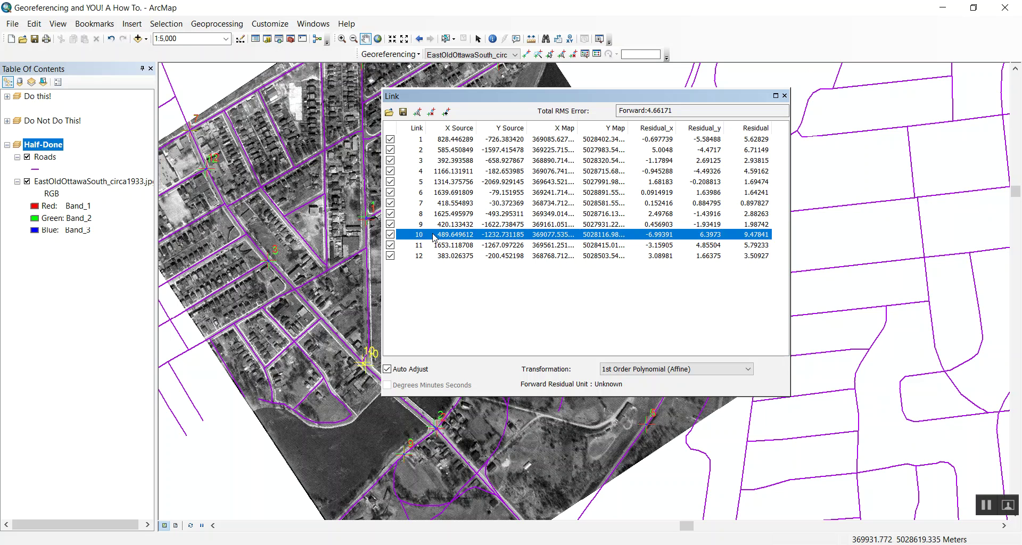
key(Delete)
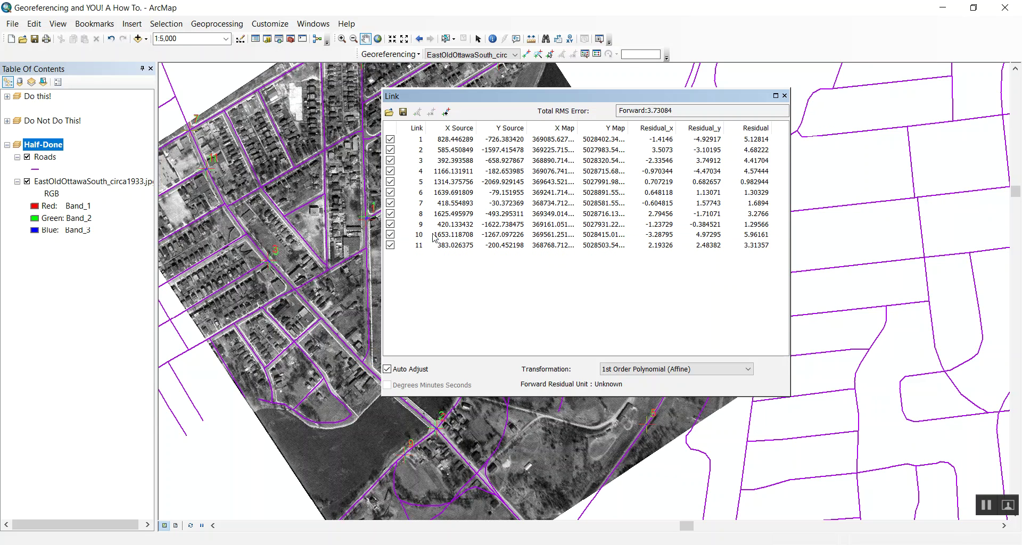
Compare the remaining residuals and delete the control point that now has the largest one
click(746, 150)
click(764, 140)
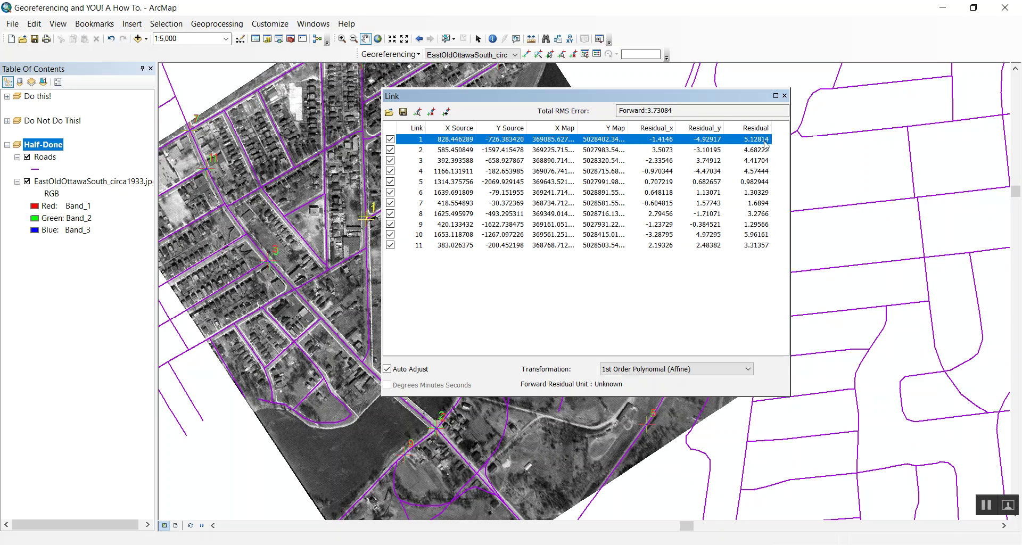
click(764, 236)
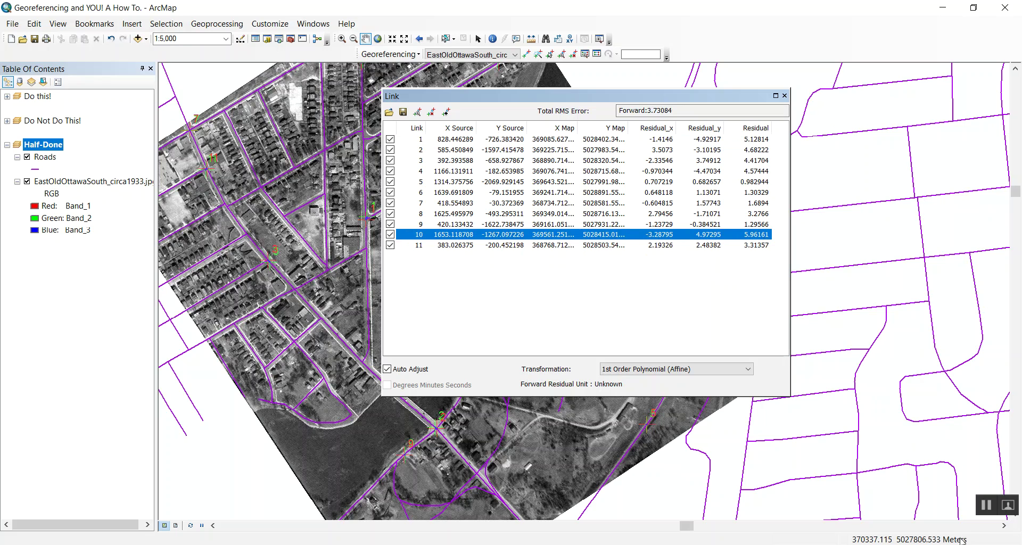
key(Delete)
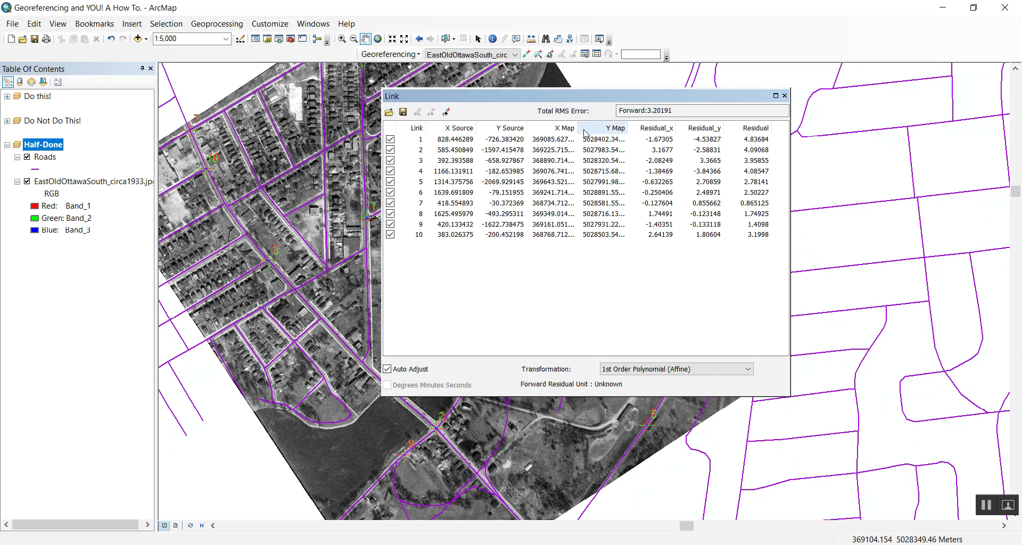
Save the remaining control points to the Working folder, replacing the existing links.txt
drag(554, 96, 853, 109)
drag(521, 248, 547, 296)
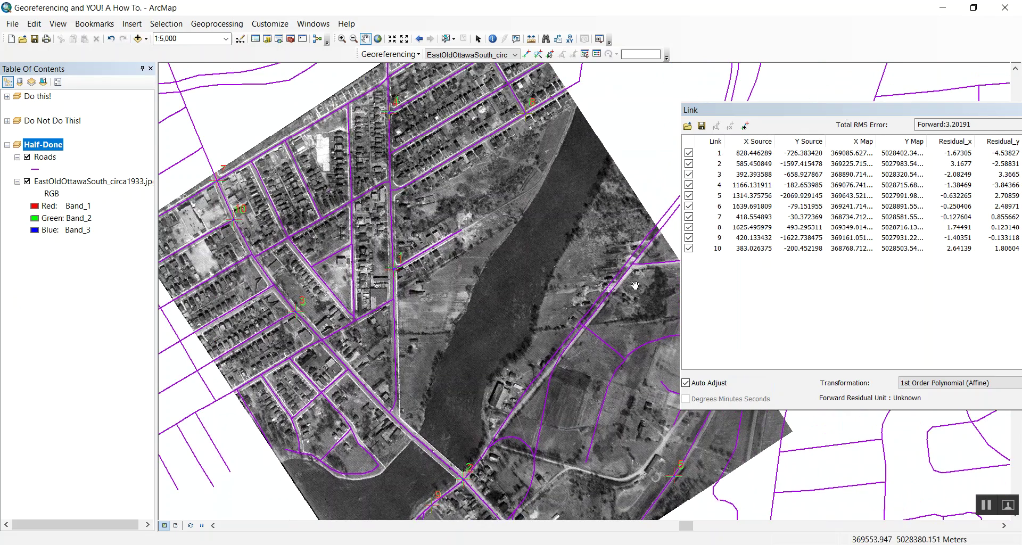
mouse_move(483, 250)
mouse_down()
mouse_move(437, 207)
mouse_move(507, 289)
mouse_move(486, 233)
mouse_up()
double_click(708, 110)
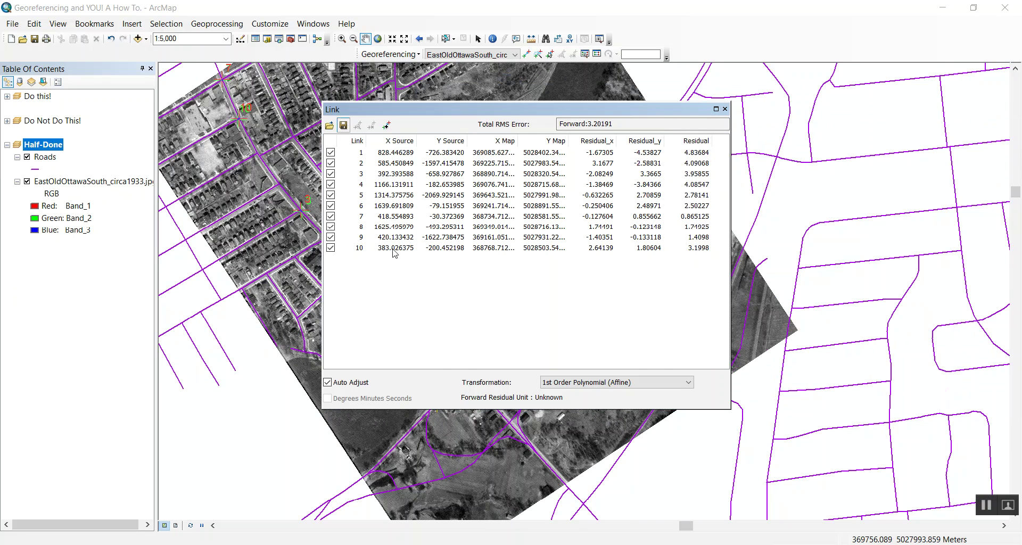
click(344, 126)
double_click(433, 181)
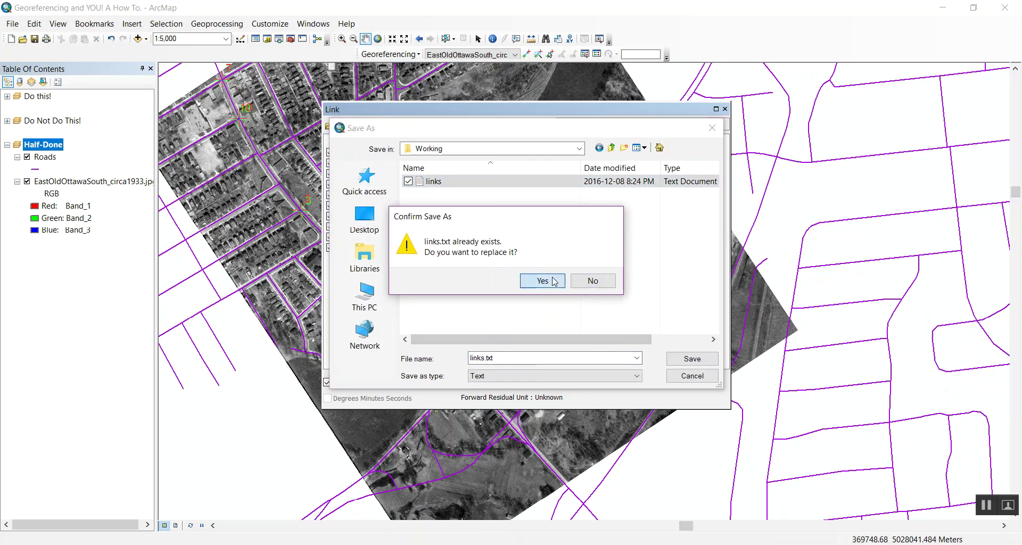
click(554, 282)
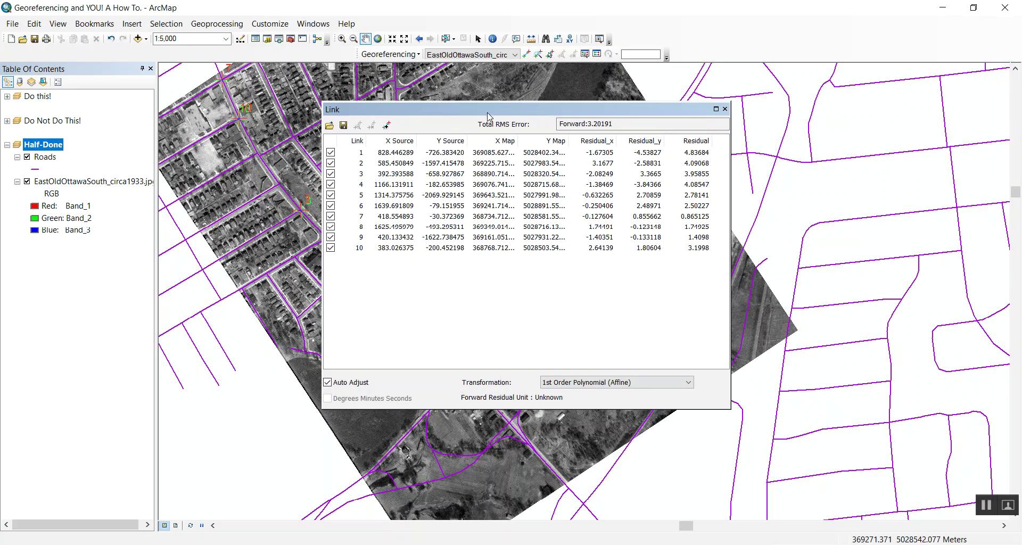
Examine how the photo aligns with the Roads layer around the remaining control points, with the link table moved aside
drag(521, 110, 731, 74)
drag(389, 196, 345, 277)
drag(372, 227, 381, 196)
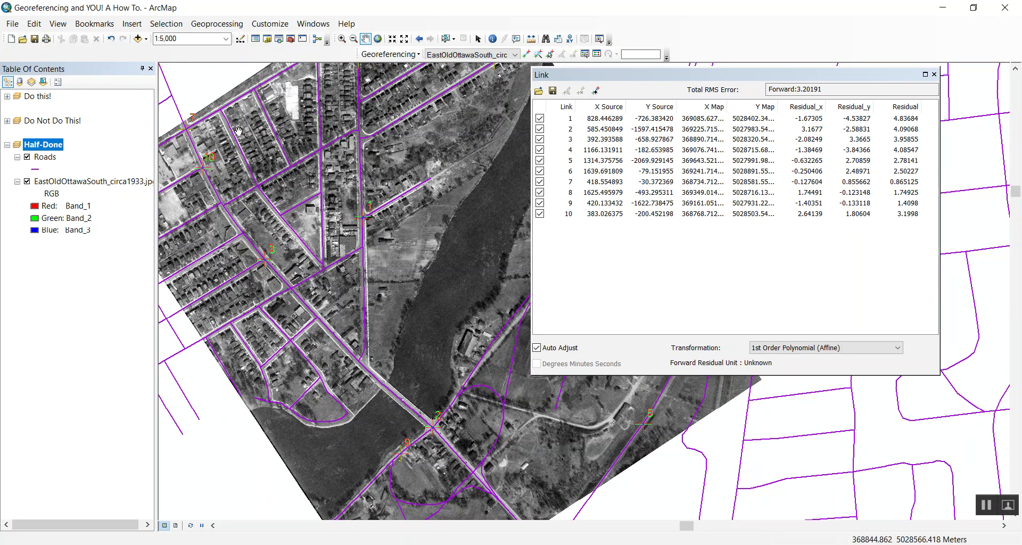
drag(266, 213, 233, 191)
drag(417, 239, 371, 259)
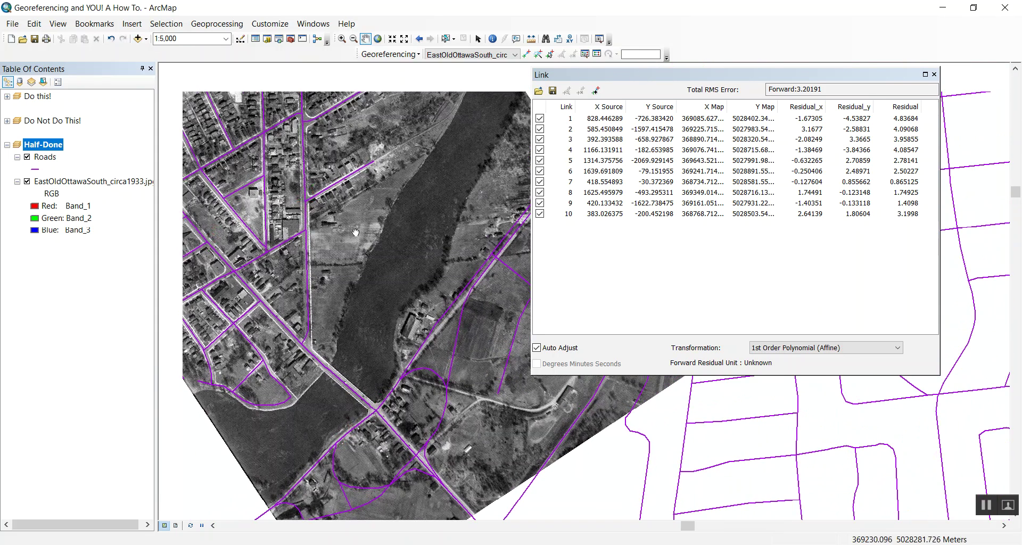
Try the Zero Order Polynomial (Only shift) transformation, inspect its fit, and return to 1st Order Polynomial (Affine)
click(795, 348)
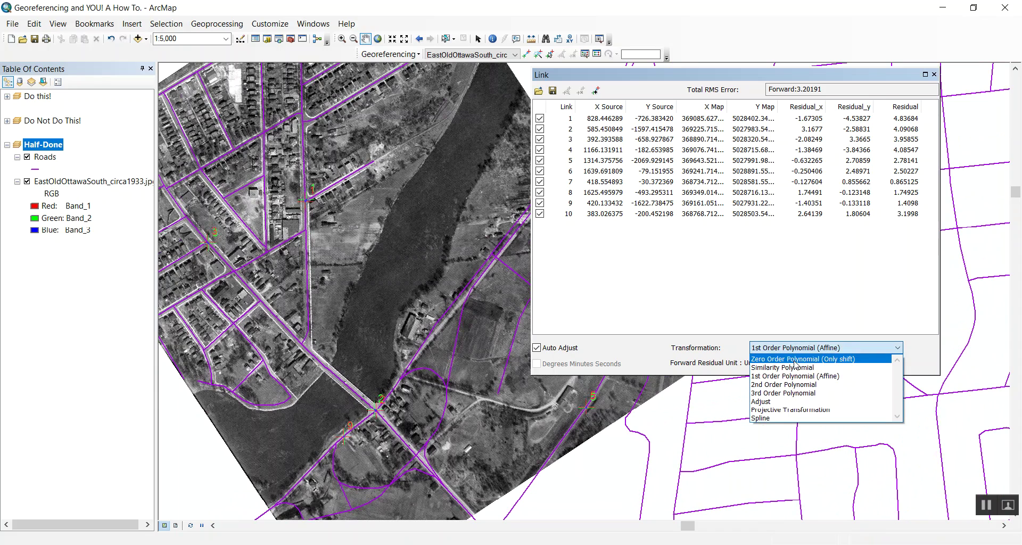
click(795, 359)
scroll(386, 281, down, 2)
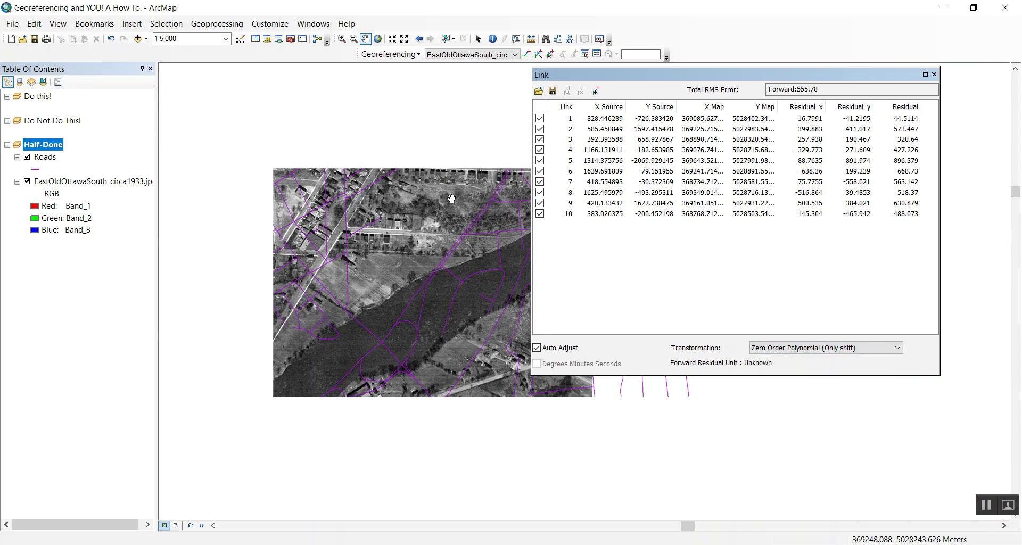
scroll(394, 254, up, 1)
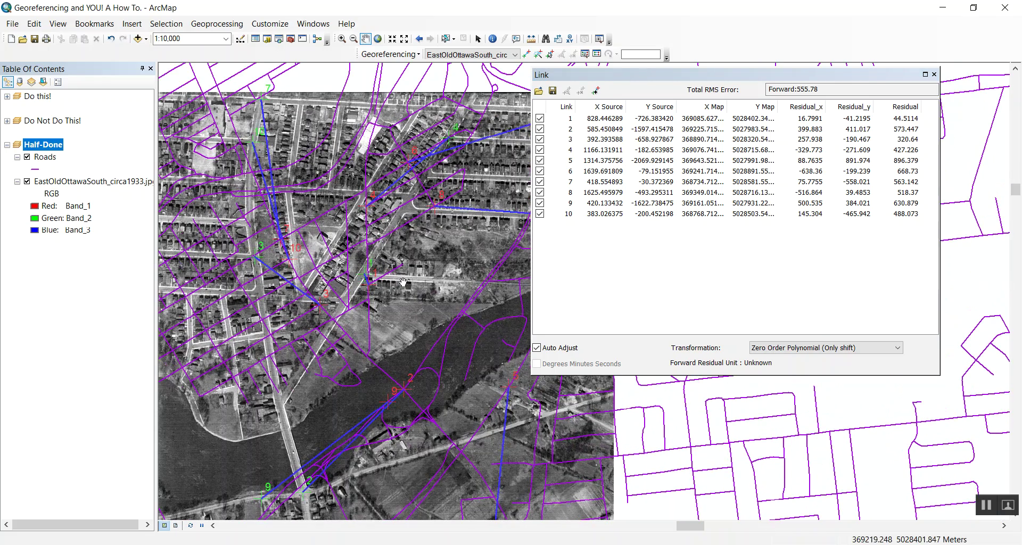
drag(376, 277, 326, 132)
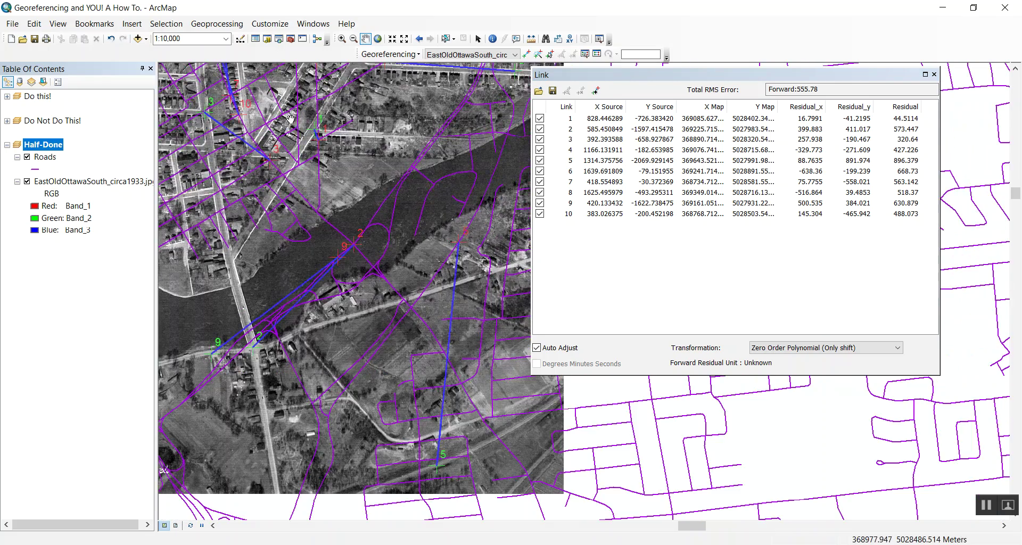
drag(442, 151, 483, 266)
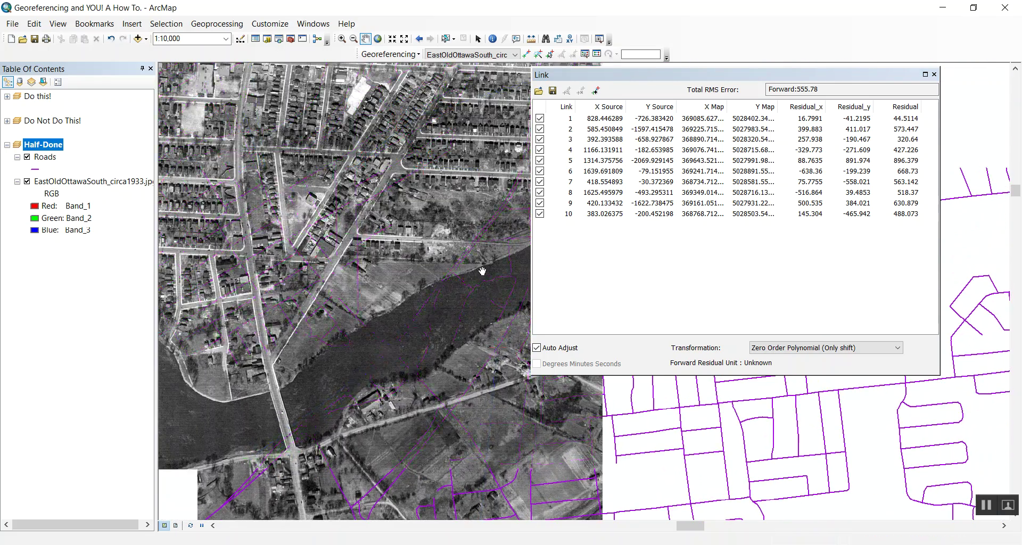
click(859, 346)
click(841, 381)
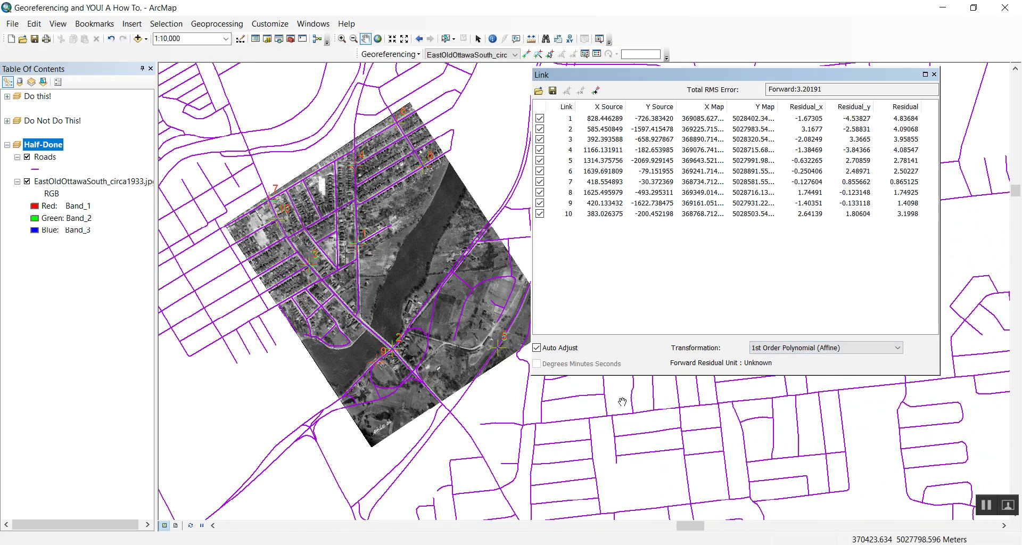
Examine how the affine-transformed photo fits the Roads layer across the western streets and the river crossing
scroll(346, 258, up, 1)
drag(486, 354, 462, 314)
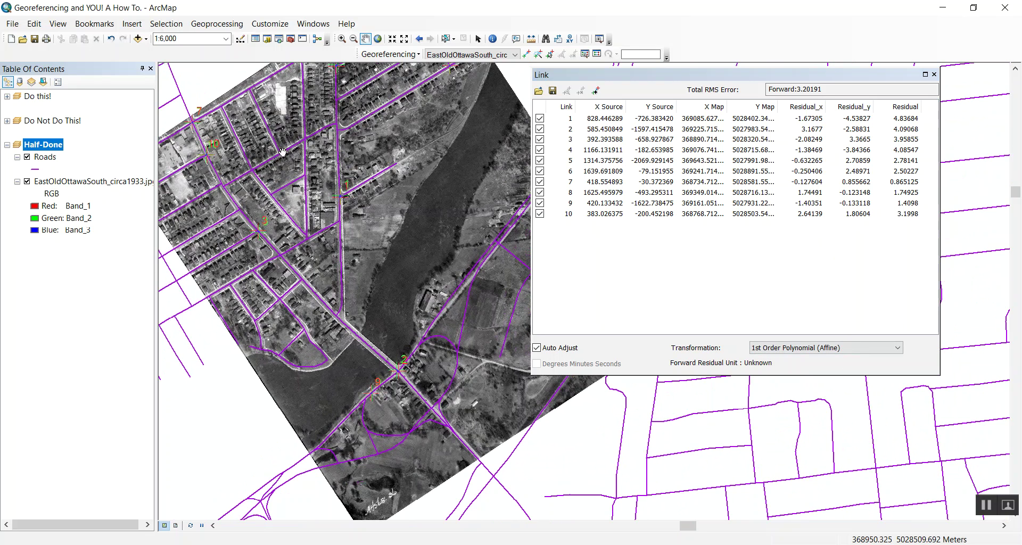
drag(289, 135, 240, 111)
drag(271, 173, 297, 226)
click(750, 304)
drag(421, 359, 480, 361)
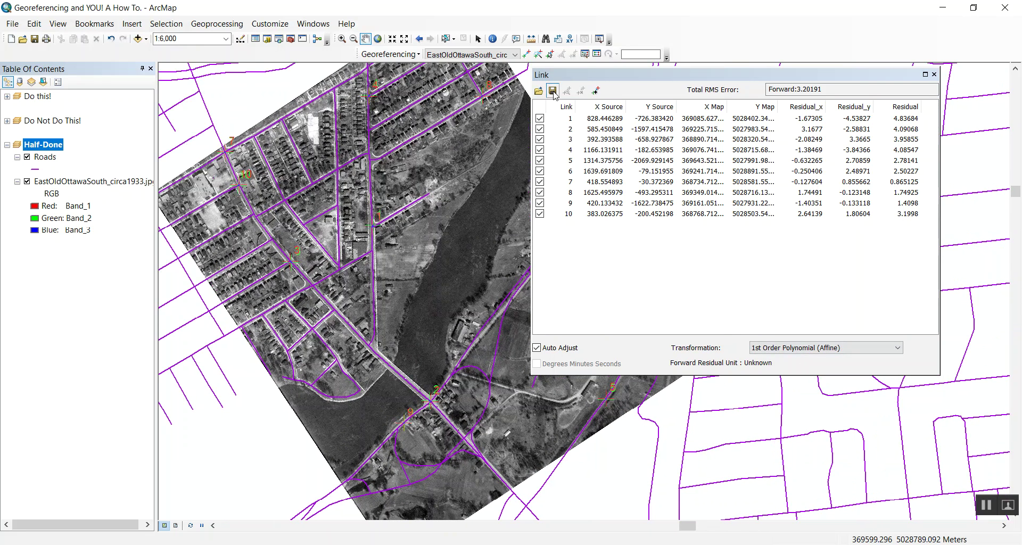
Close the link table without saving the control points again, and centre the photo in the map
click(553, 91)
click(693, 379)
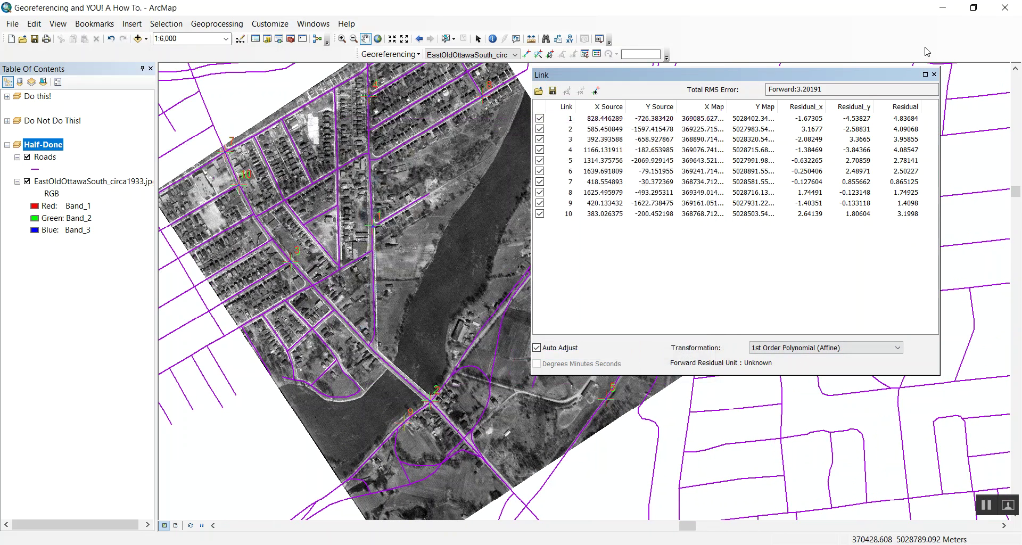
click(934, 74)
drag(730, 232, 872, 242)
drag(894, 330, 789, 280)
drag(441, 254, 612, 284)
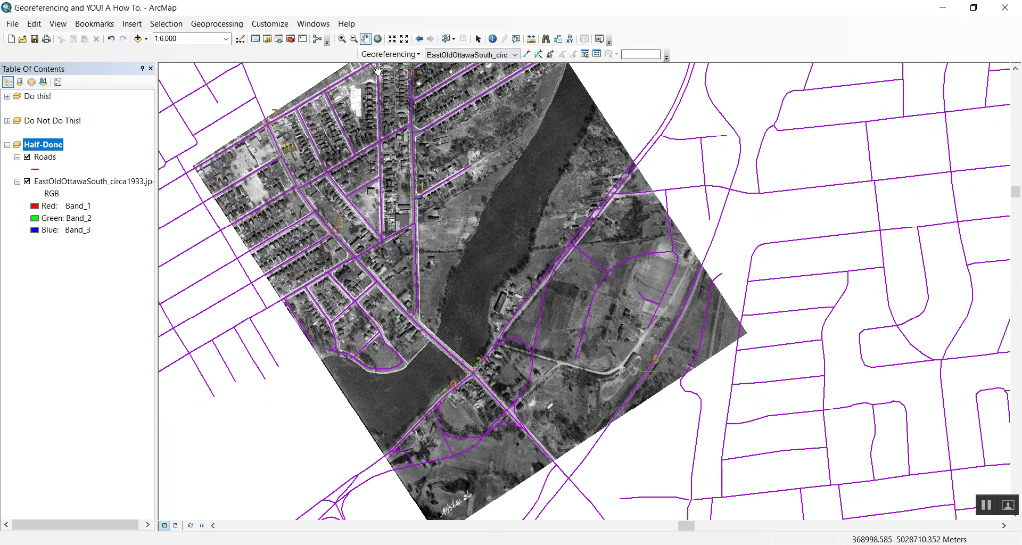
Rectify the photo to a new TIFF named SomethingSpiffy in the Working folder, using Nearest Neighbor resampling
click(396, 55)
click(403, 84)
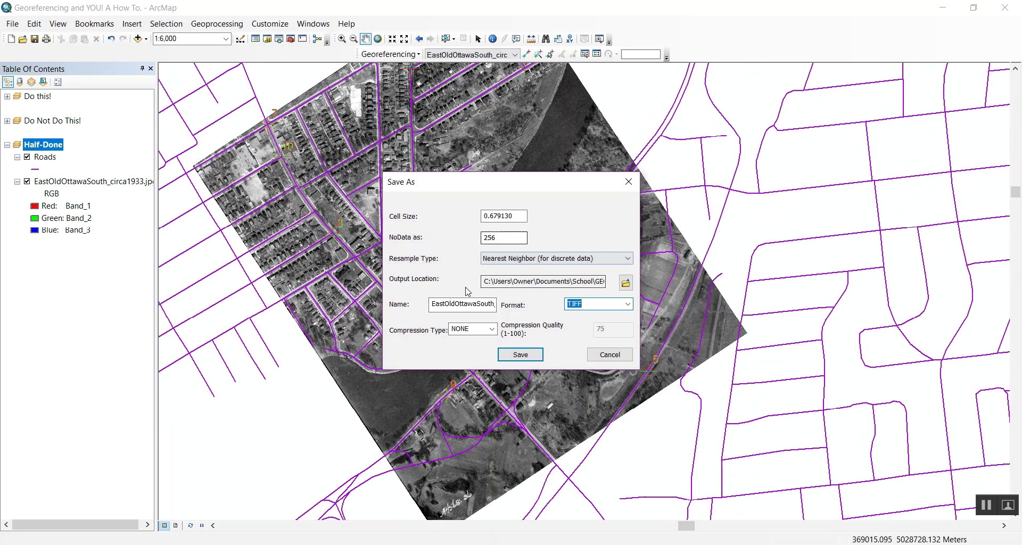
click(478, 308)
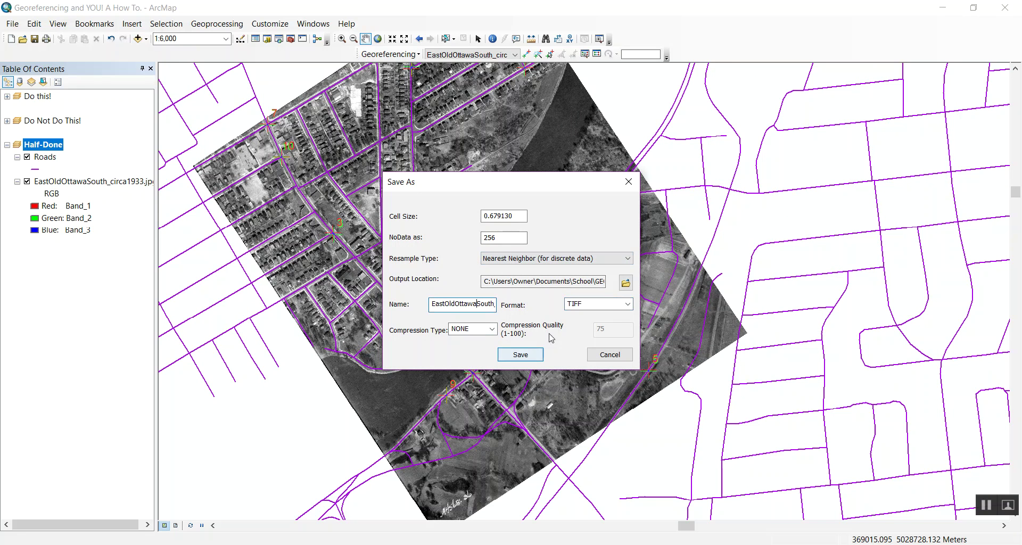
click(625, 283)
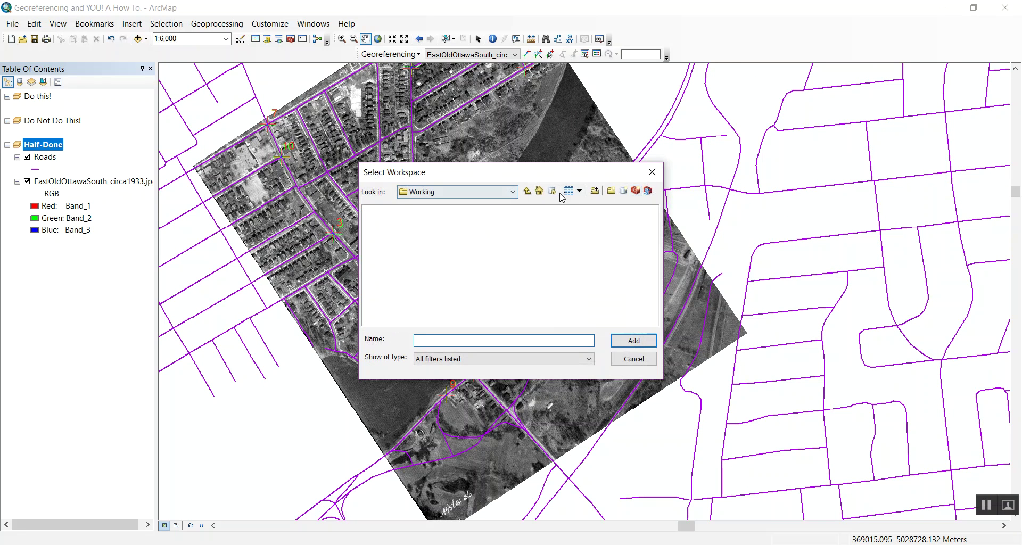
click(530, 193)
click(388, 244)
click(654, 342)
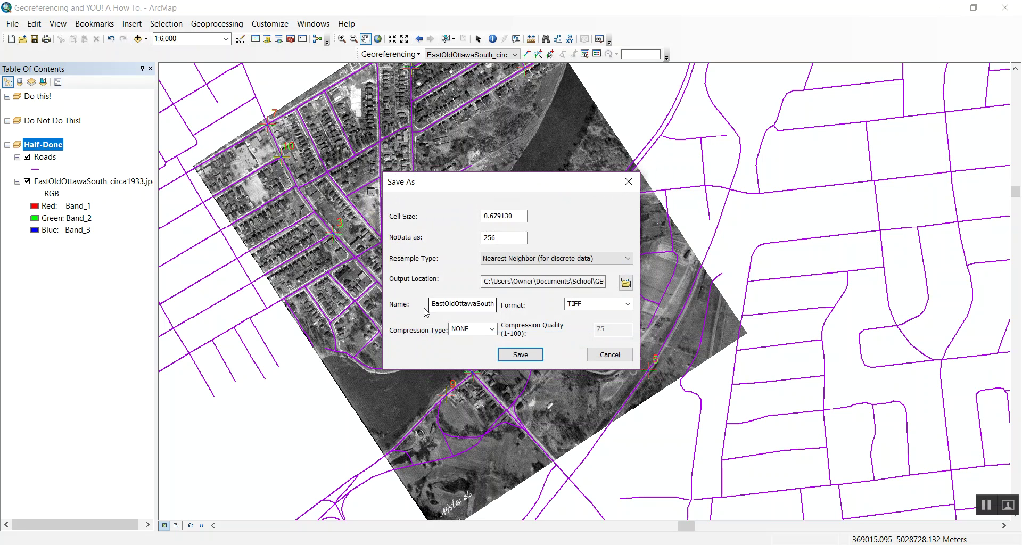
double_click(463, 303)
text(S)
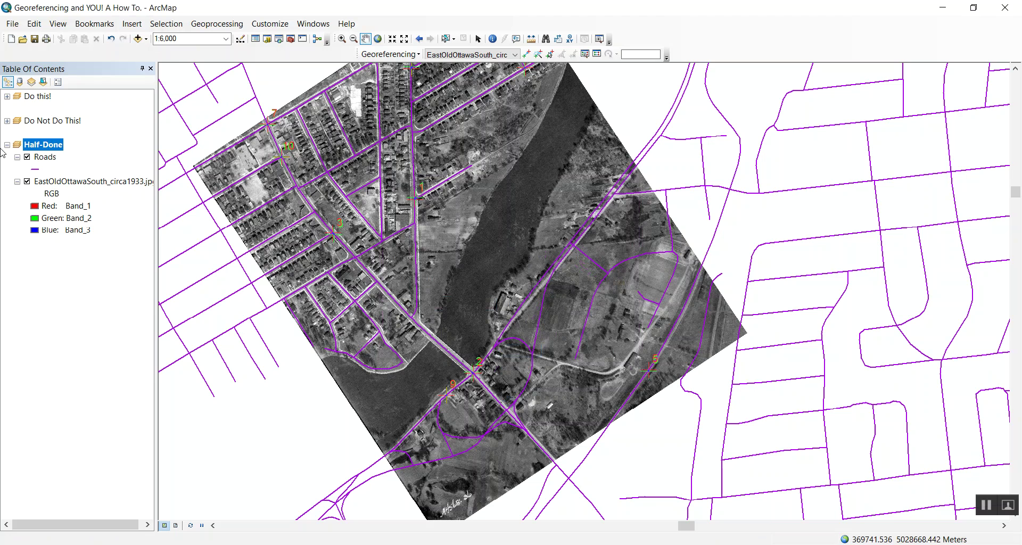
Expand the Do this! data frame and make it the active one
click(7, 96)
click(35, 133)
ctrl+click(49, 96)
right_click(50, 97)
click(129, 350)
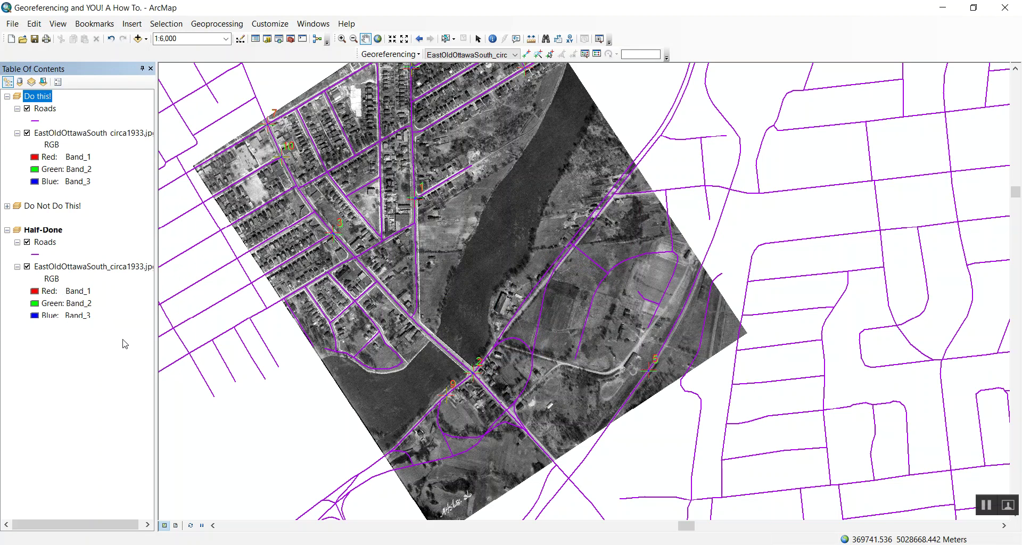
Remove the ungeoreferenced EastOldOttawaSouth_circa1933 photo from the Do this! data frame
click(83, 134)
right_click(83, 133)
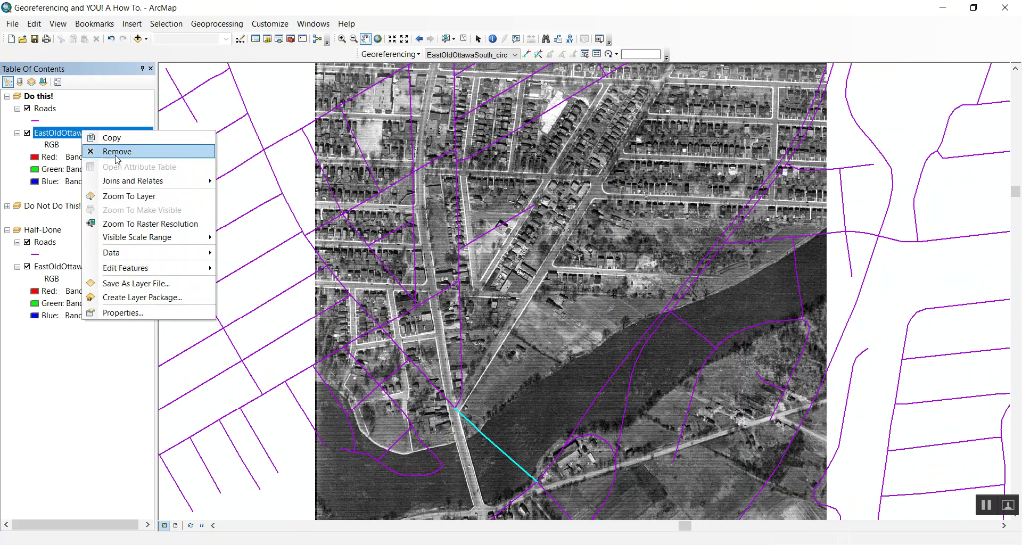
click(101, 150)
click(365, 39)
scroll(469, 289, up, 2)
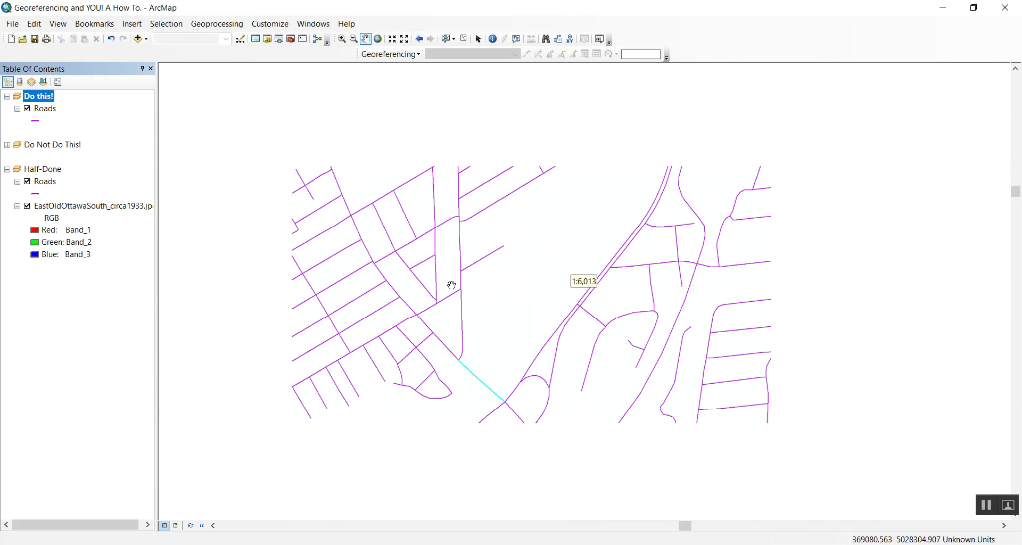
Add the rectified image SomethingSpiffy.tif from the Working folder to the Do this! data frame
click(138, 38)
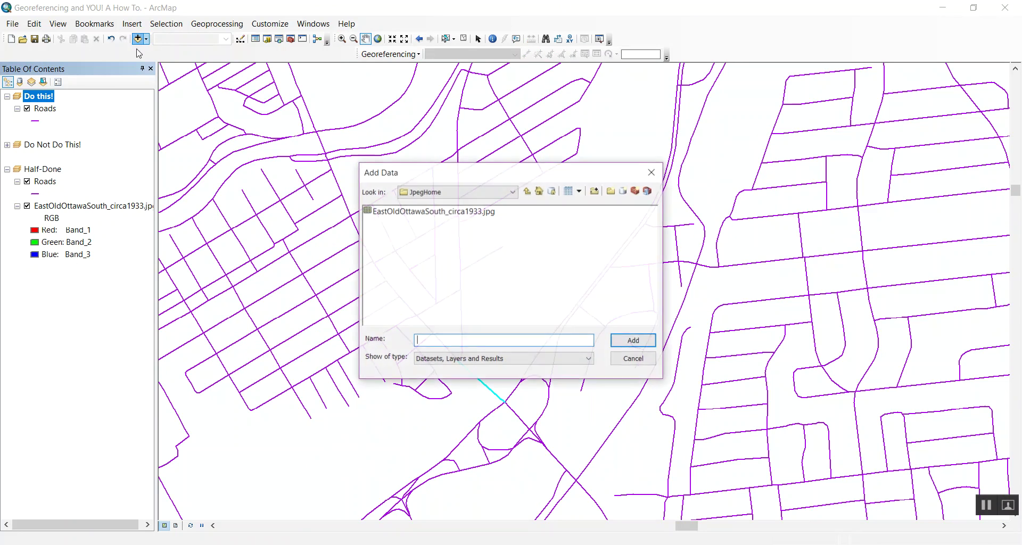
click(527, 191)
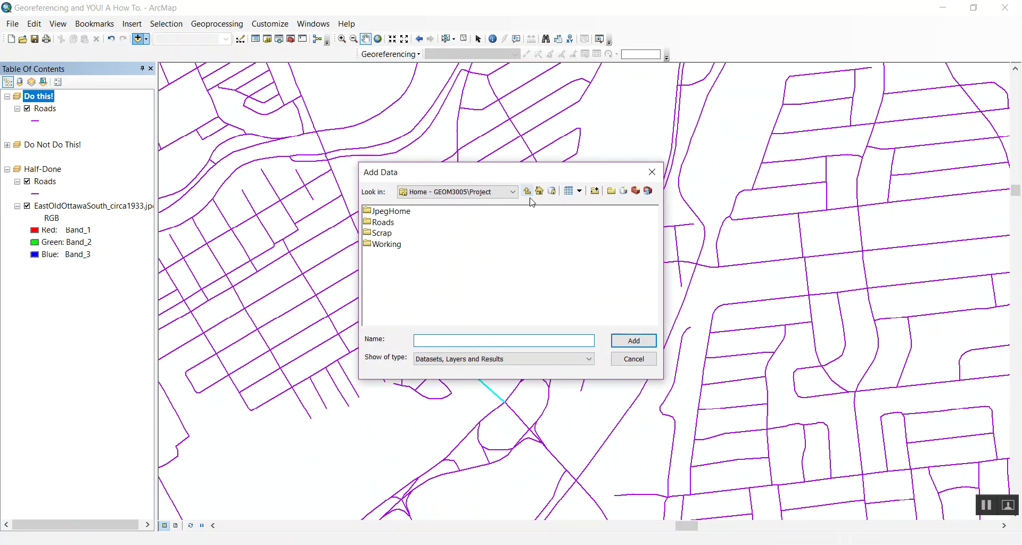
double_click(387, 245)
double_click(392, 234)
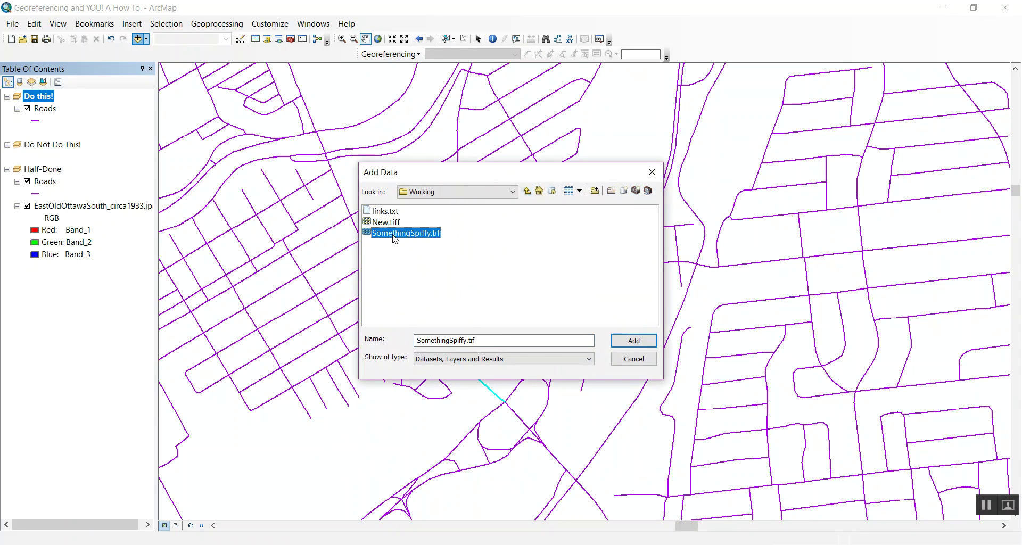
click(527, 192)
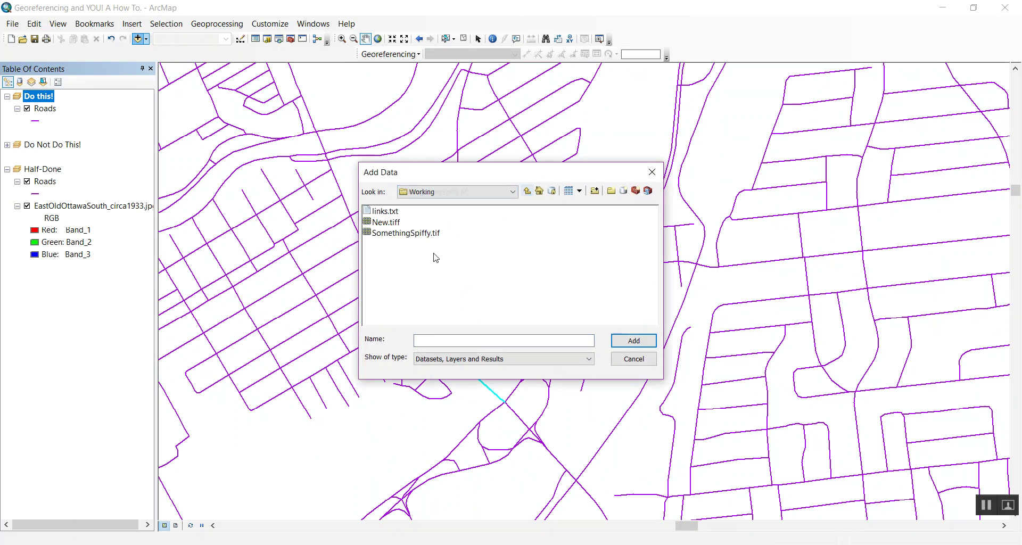
click(409, 233)
click(633, 341)
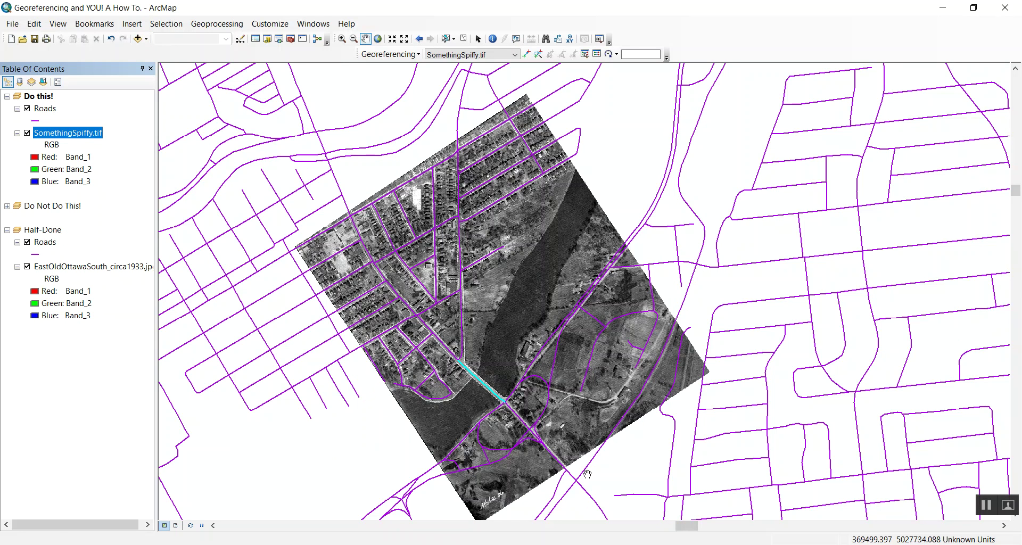
Examine how the rectified image lines up with the Roads layer, both in its wider surroundings and close up
scroll(319, 152, up, 4)
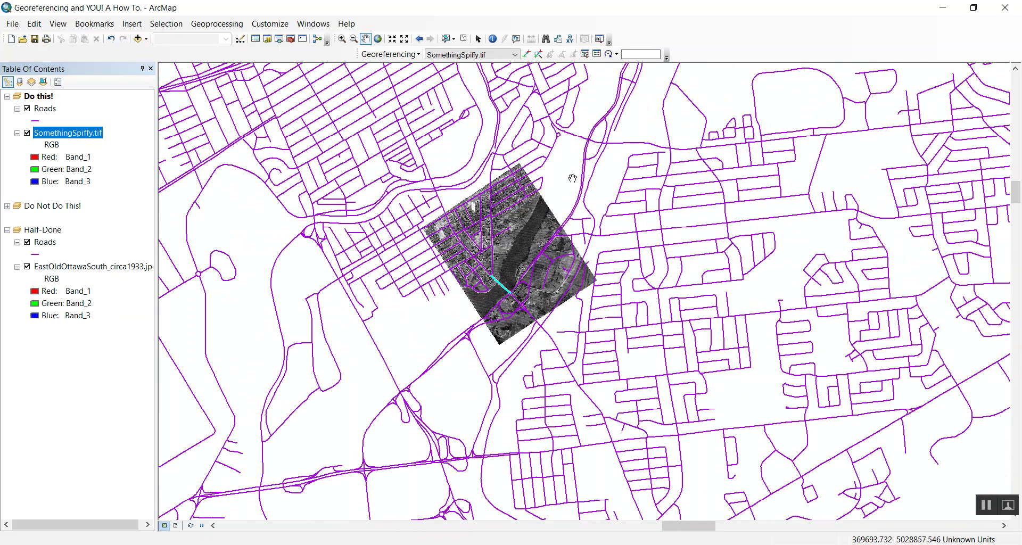
scroll(563, 184, down, 2)
scroll(535, 212, down, 2)
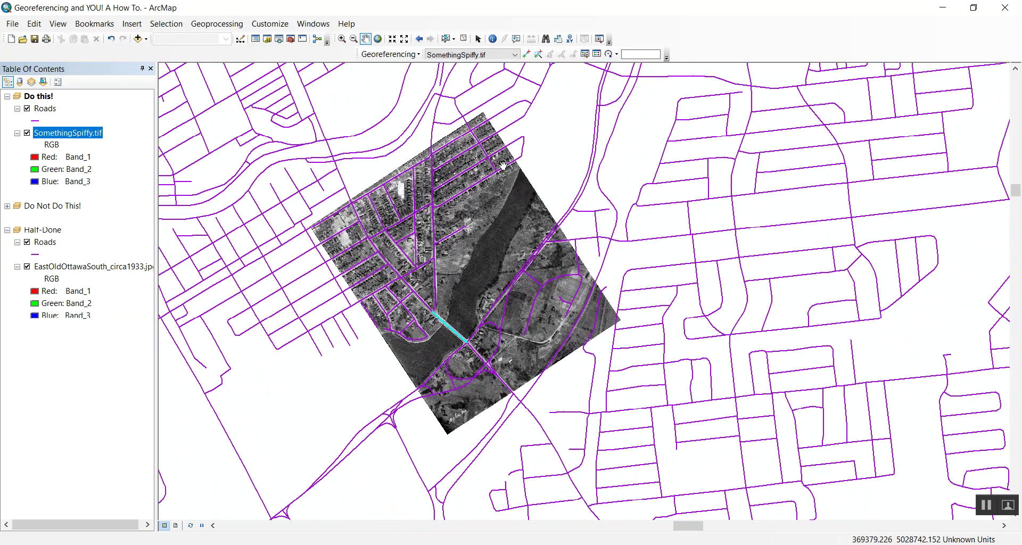
drag(412, 241, 413, 199)
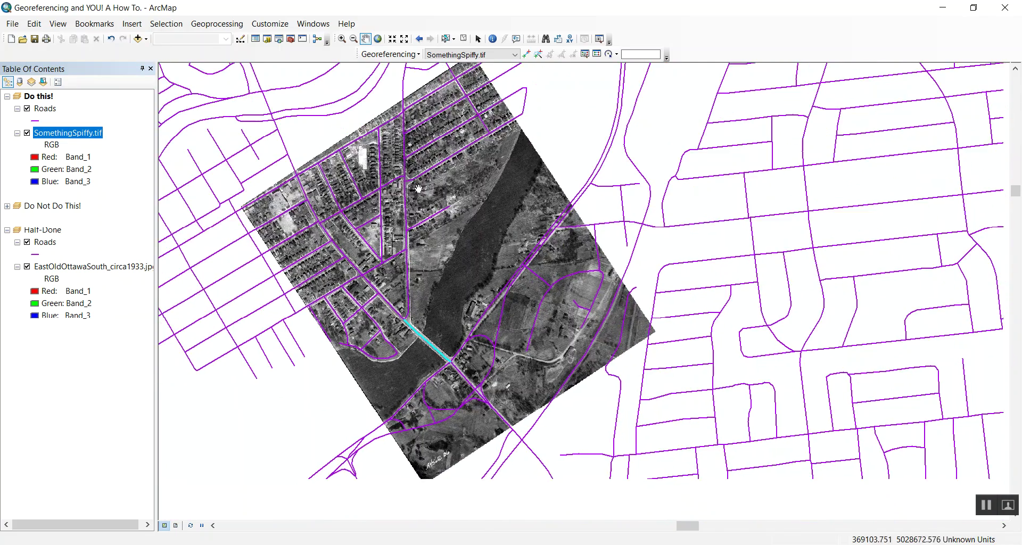